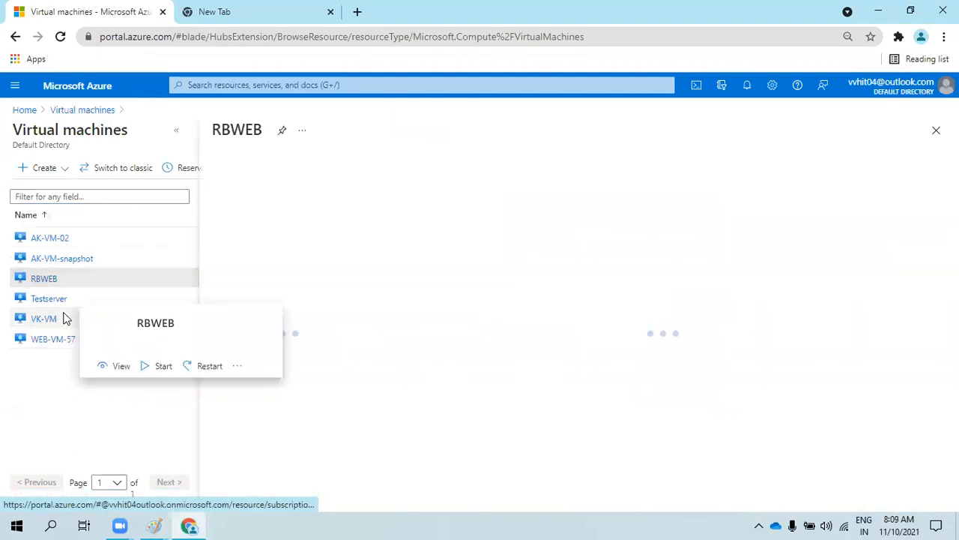
# Examine the networking settings of the RBWEB virtual machine and compare them with the network diagram in Paint.
pyautogui.click(177, 135)
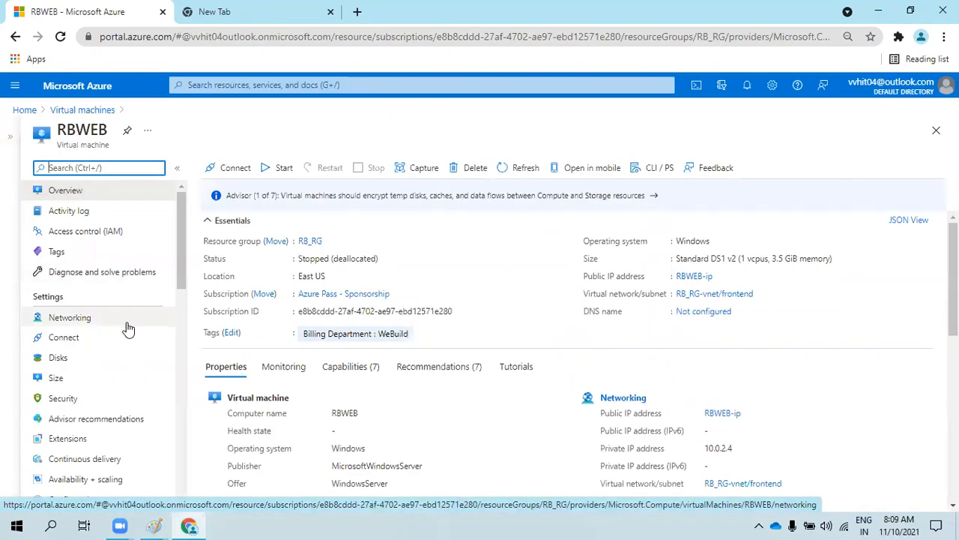
pyautogui.click(127, 323)
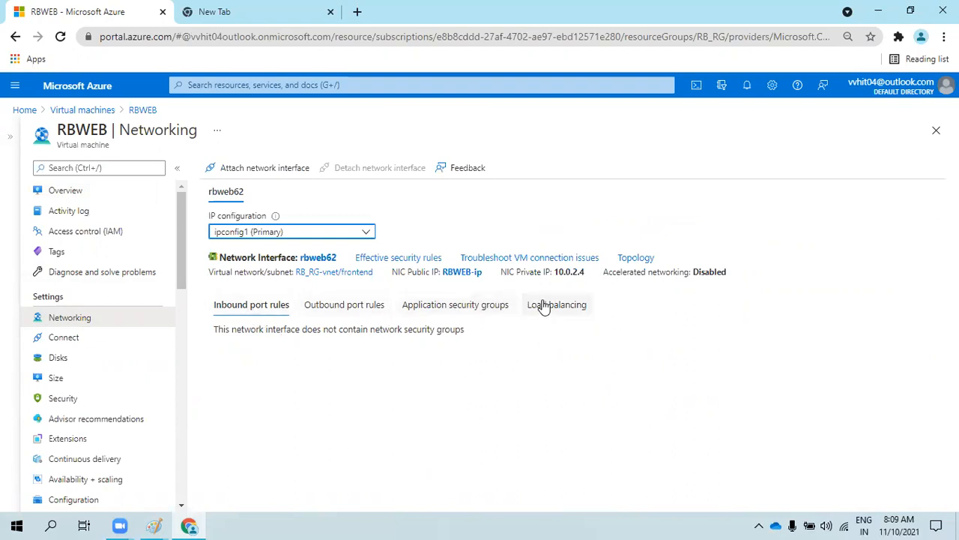
pyautogui.moveTo(154, 525)
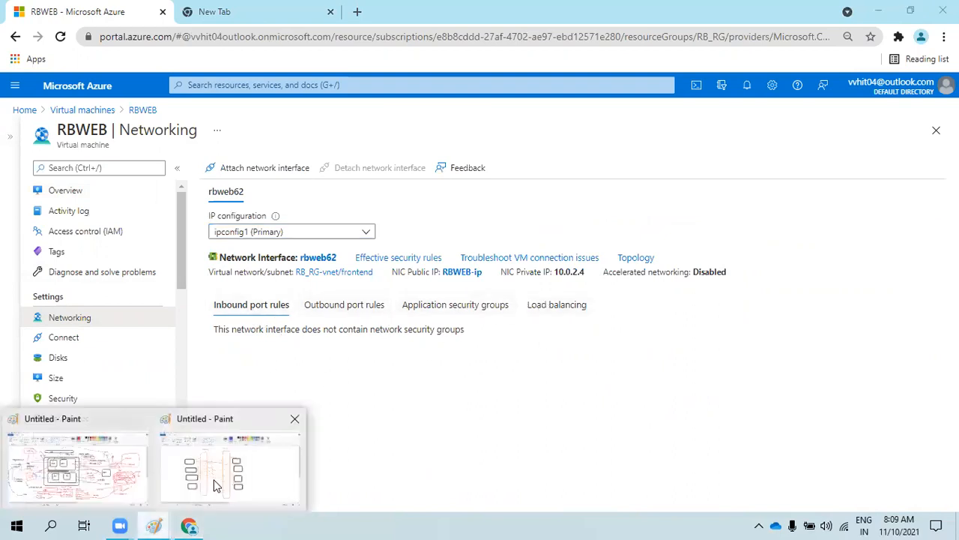
pyautogui.click(135, 458)
pyautogui.moveTo(849, 258)
pyautogui.mouseDown()
pyautogui.moveTo(758, 263)
pyautogui.moveTo(729, 323)
pyautogui.moveTo(748, 361)
pyautogui.moveTo(868, 324)
pyautogui.moveTo(841, 261)
pyautogui.moveTo(751, 266)
pyautogui.mouseUp()
pyautogui.click(880, 6)
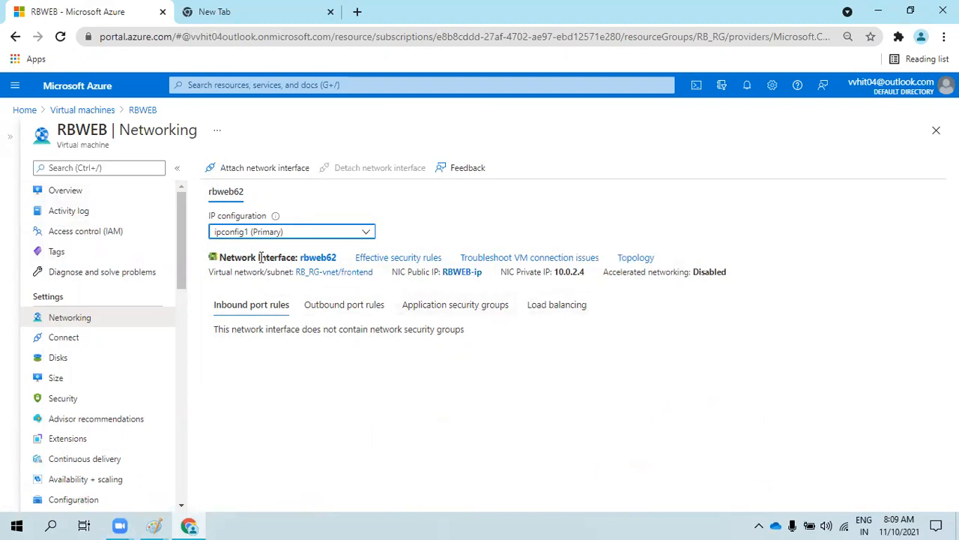
pyautogui.click(465, 276)
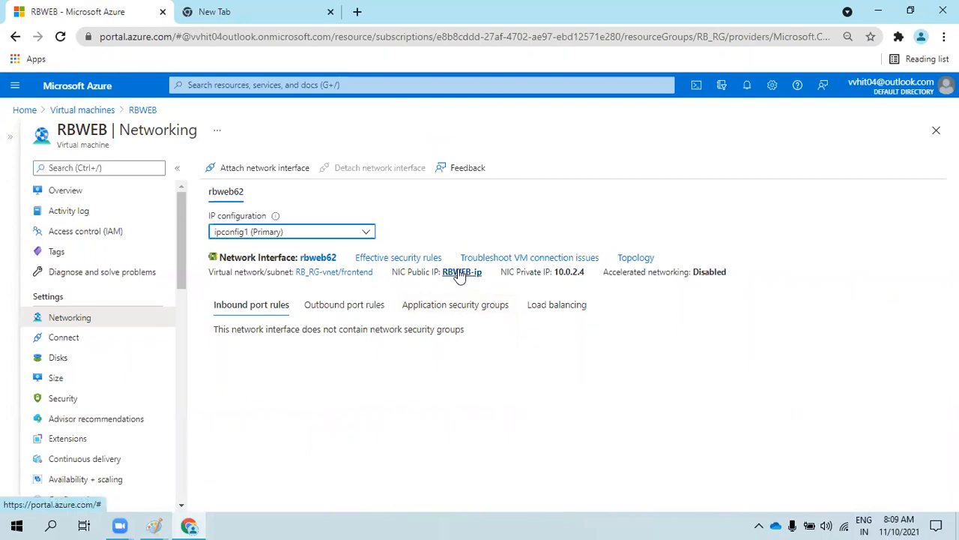
# Start the RBWEB virtual machine and refresh its overview after checking its networking page and the notifications.
pyautogui.click(96, 194)
pyautogui.click(270, 169)
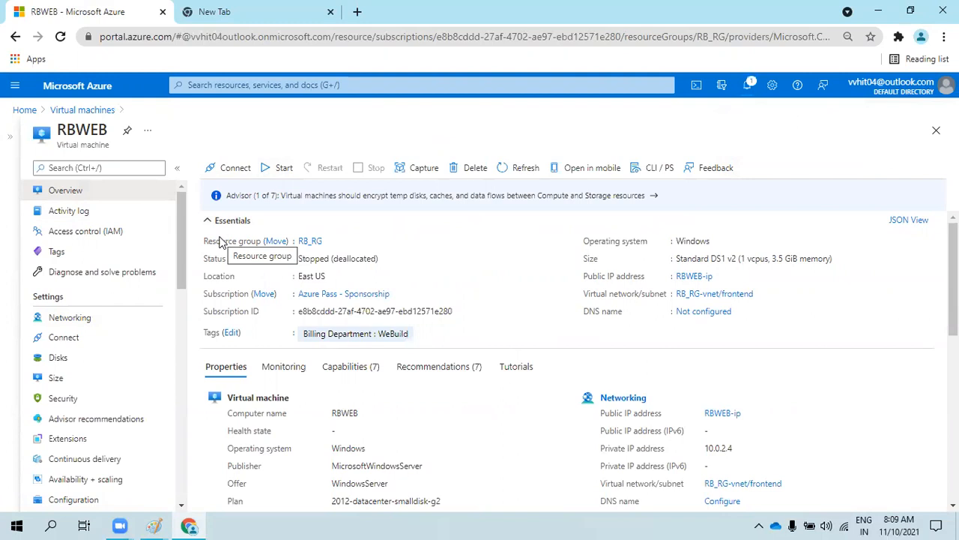
pyautogui.click(75, 319)
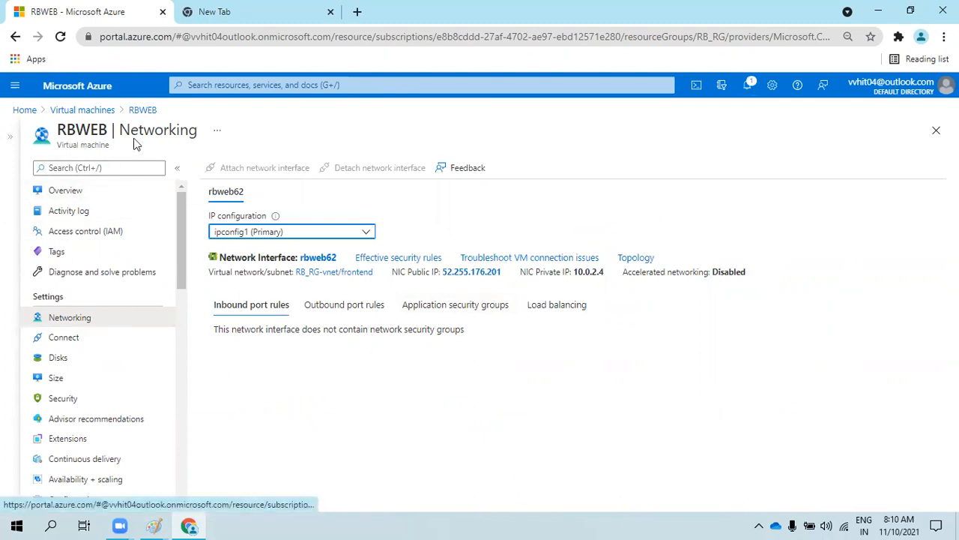
pyautogui.click(76, 191)
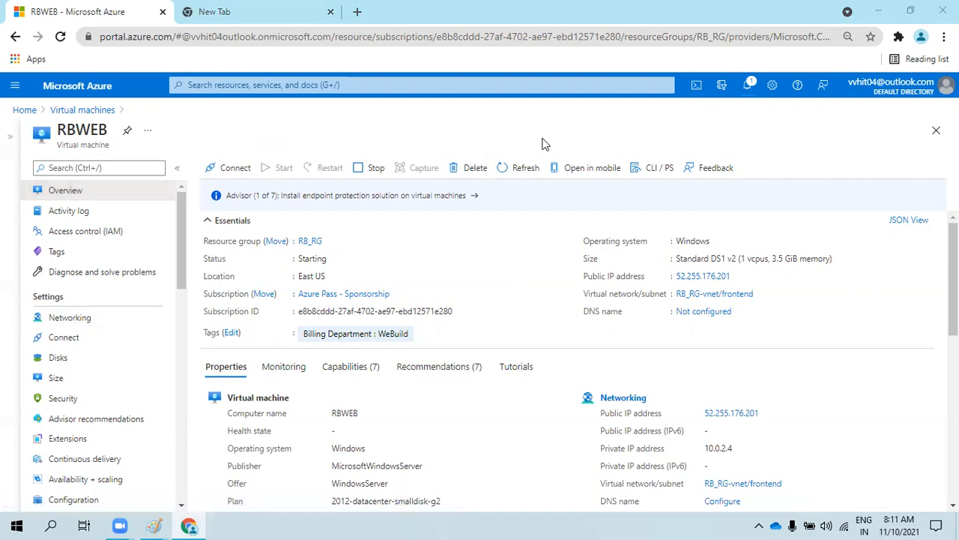
pyautogui.click(752, 90)
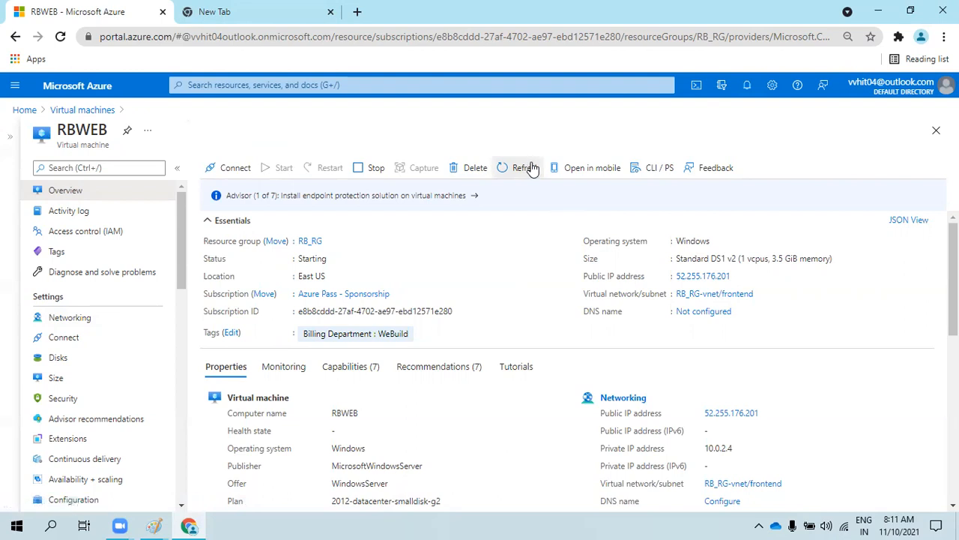
pyautogui.click(530, 168)
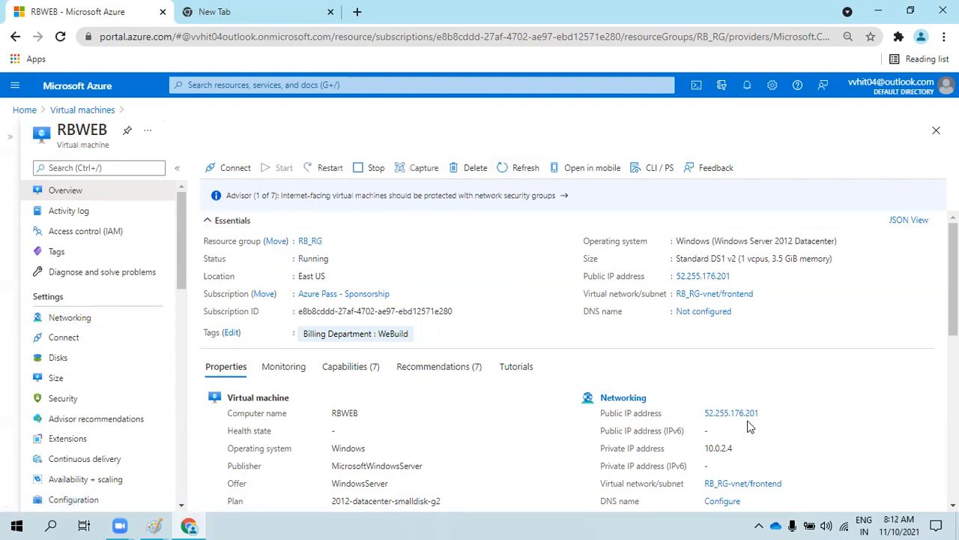
# Copy RBWEB's public IP address and request a connection to it in Remote Desktop Connection.
pyautogui.moveTo(761, 413); pyautogui.dragTo(712, 421)
pyautogui.hotkey('ctrl', 'c')
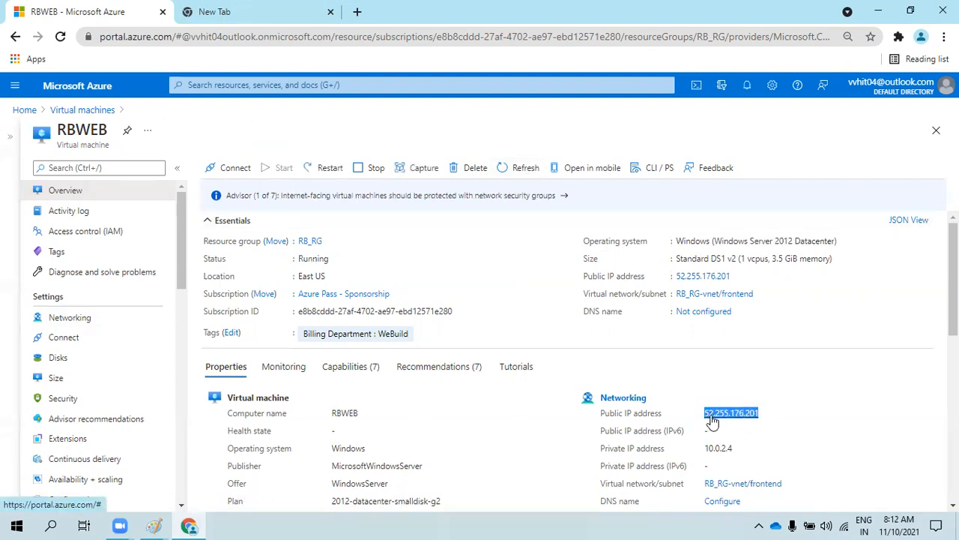
pyautogui.press('super+r')
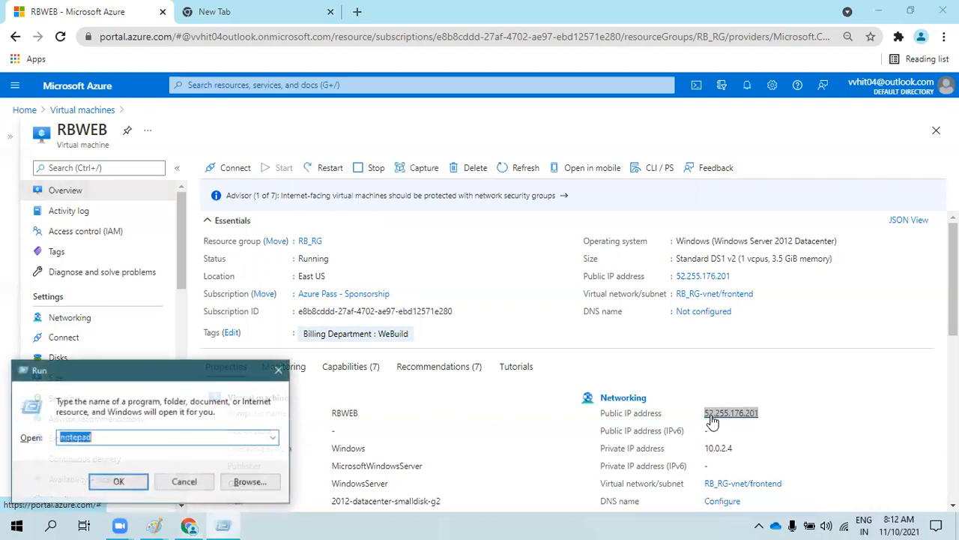
pyautogui.write('mstsc')
pyautogui.press('Return')
pyautogui.hotkey('ctrl', 'v')
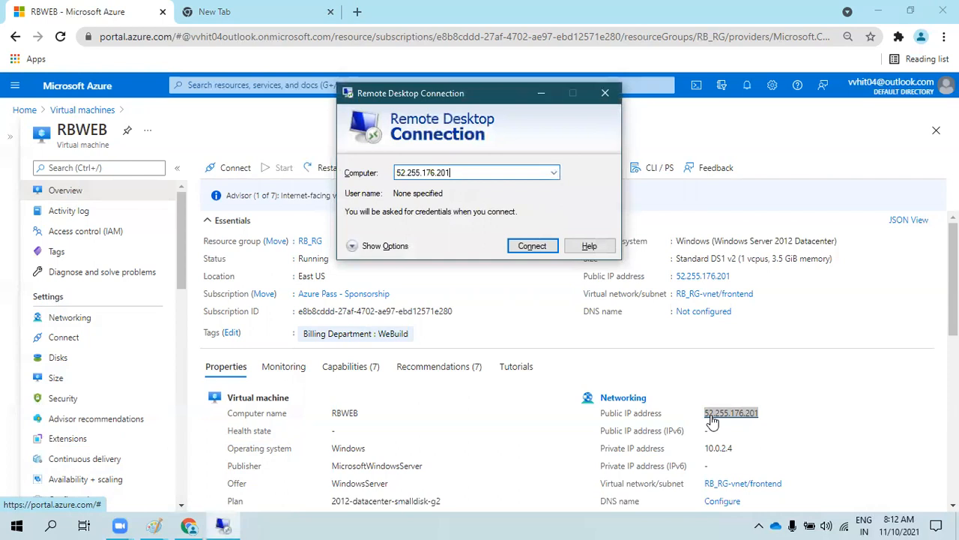
pyautogui.press('Return')
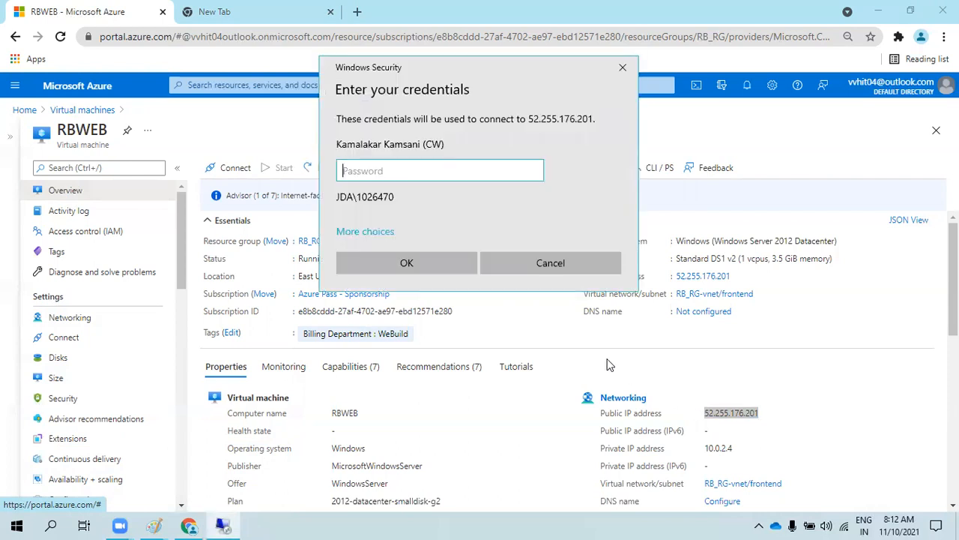
# Set the remote desktop user name to ./azureuser and request the connection, cancelling at the password prompt.
pyautogui.click(471, 271)
pyautogui.click(397, 246)
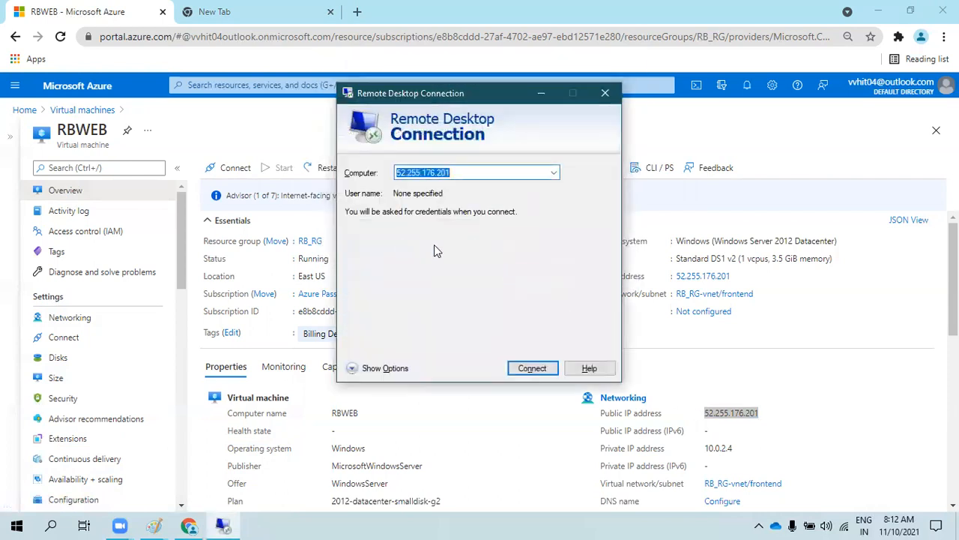
pyautogui.click(461, 241)
pyautogui.write('.')
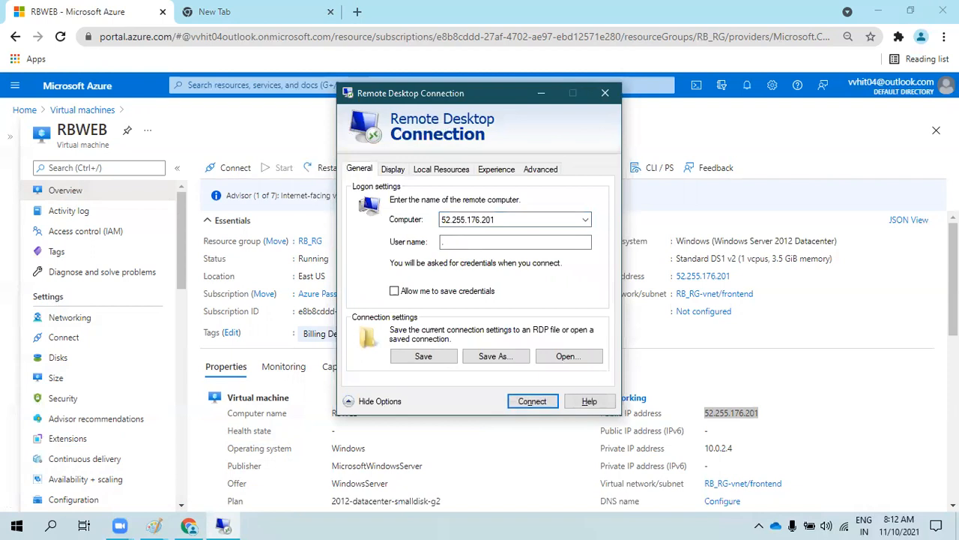
pyautogui.write('/azureuser')
pyautogui.press('Return')
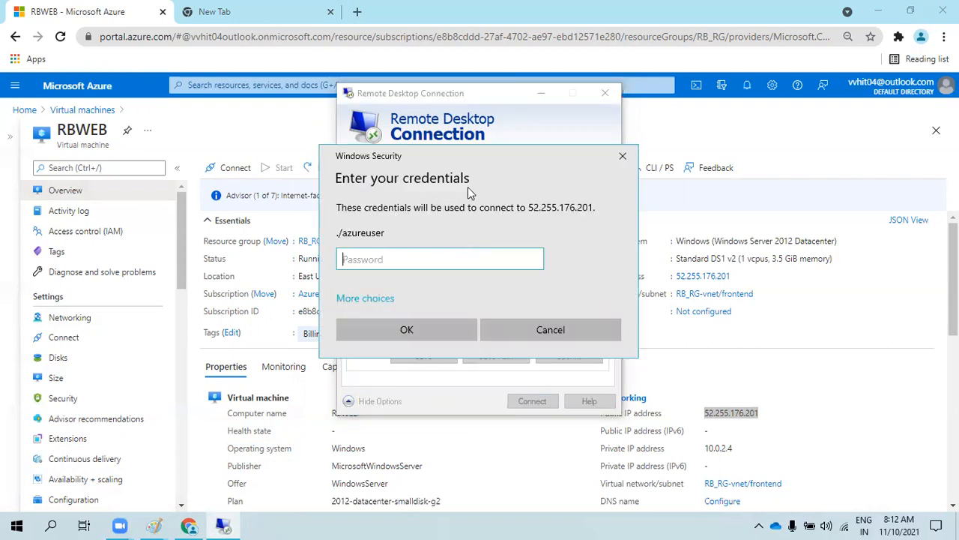
pyautogui.click(558, 331)
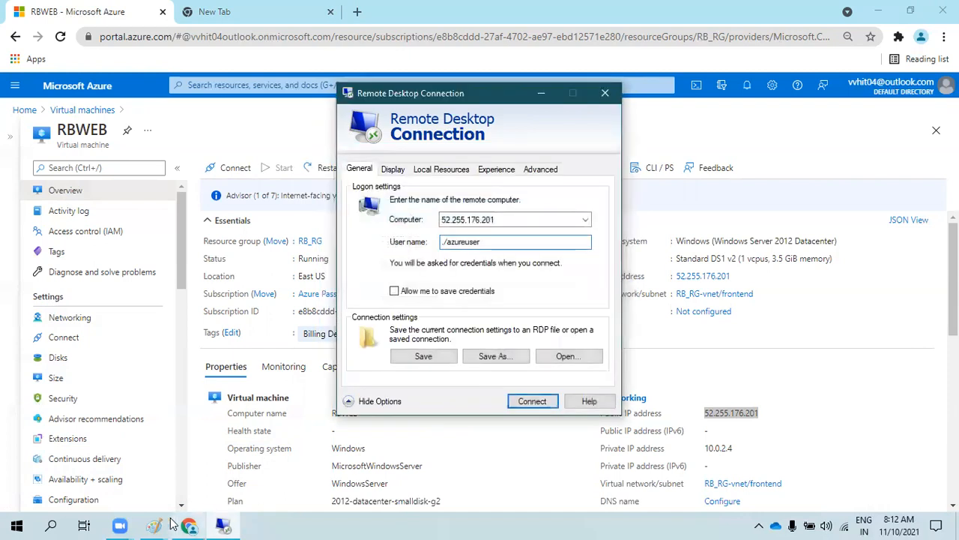
# Review the network security diagram in Paint and return to the Azure portal in Chrome.
pyautogui.moveTo(164, 525)
pyautogui.click(139, 480)
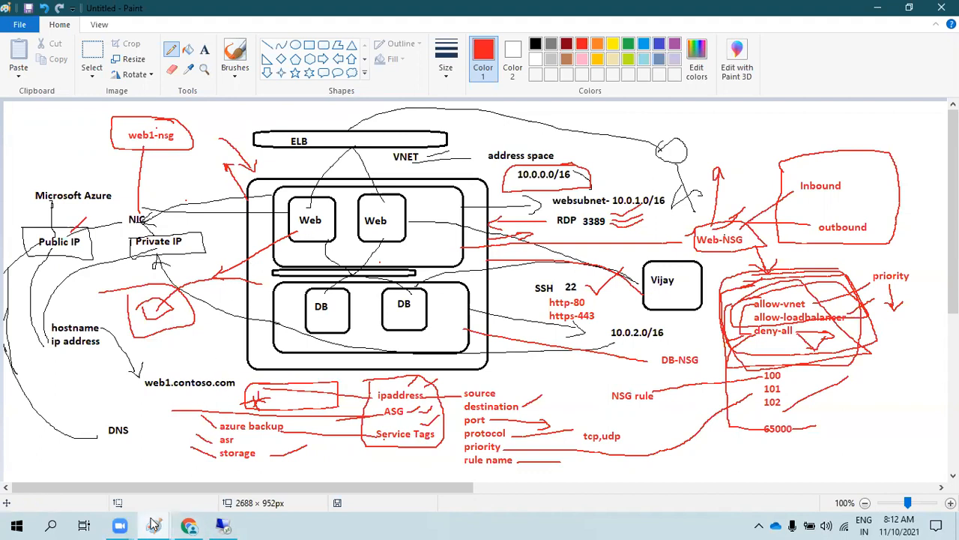
pyautogui.click(210, 461)
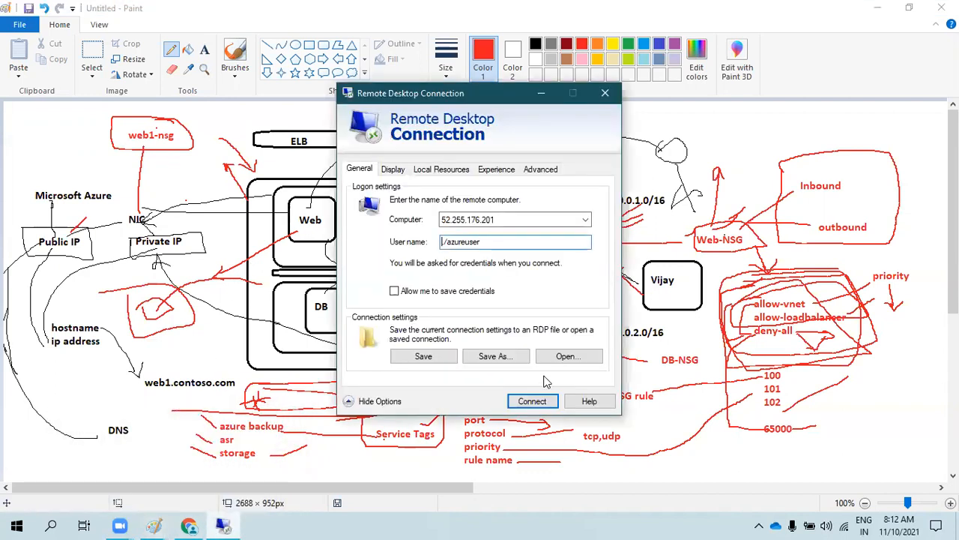
pyautogui.click(186, 524)
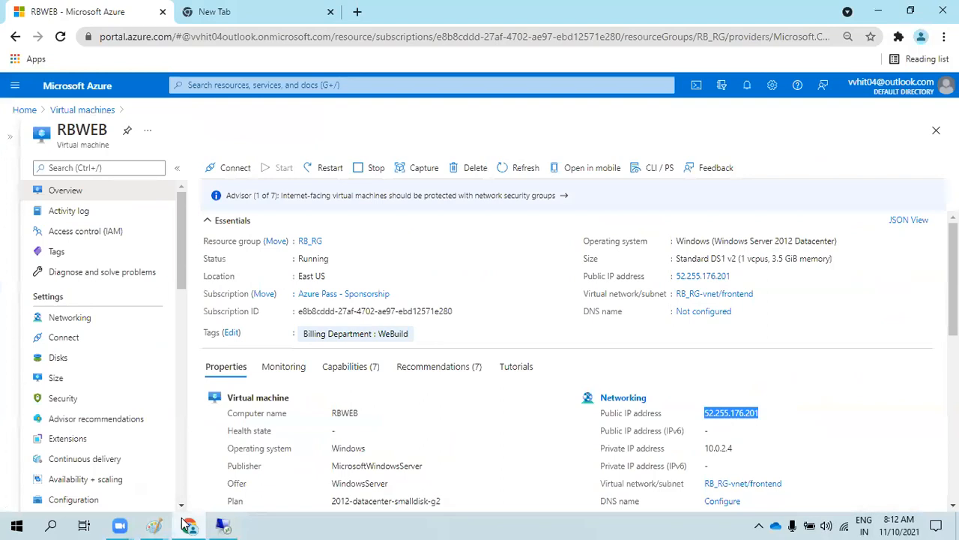
# Open the Azure portal in the second browser tab, search for "network secur" and open Network security groups.
pyautogui.click(221, 8)
pyautogui.click(390, 364)
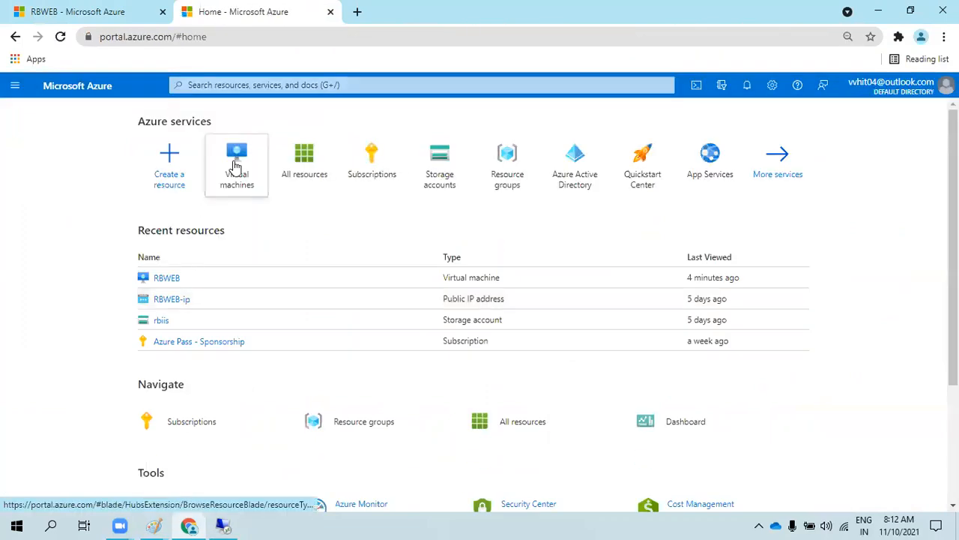
pyautogui.click(367, 85)
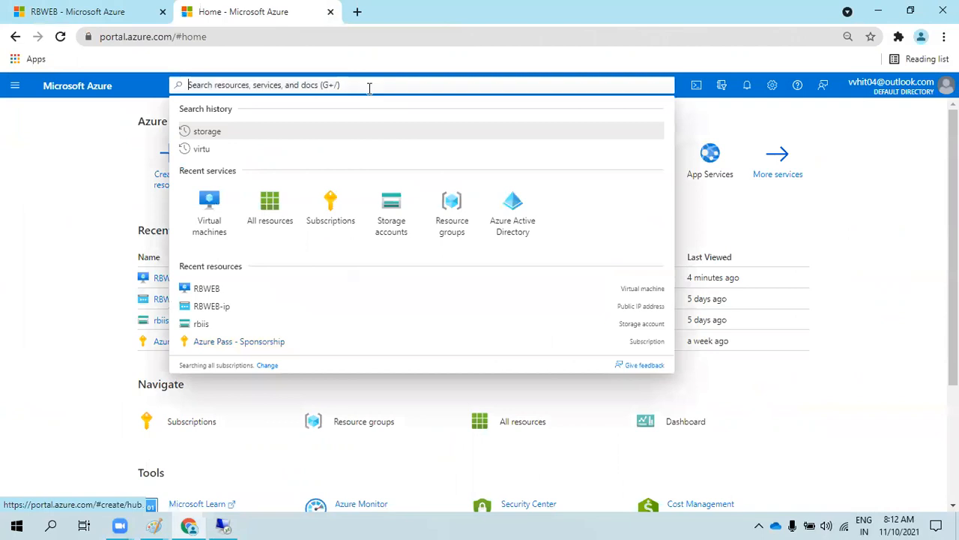
pyautogui.write('network s')
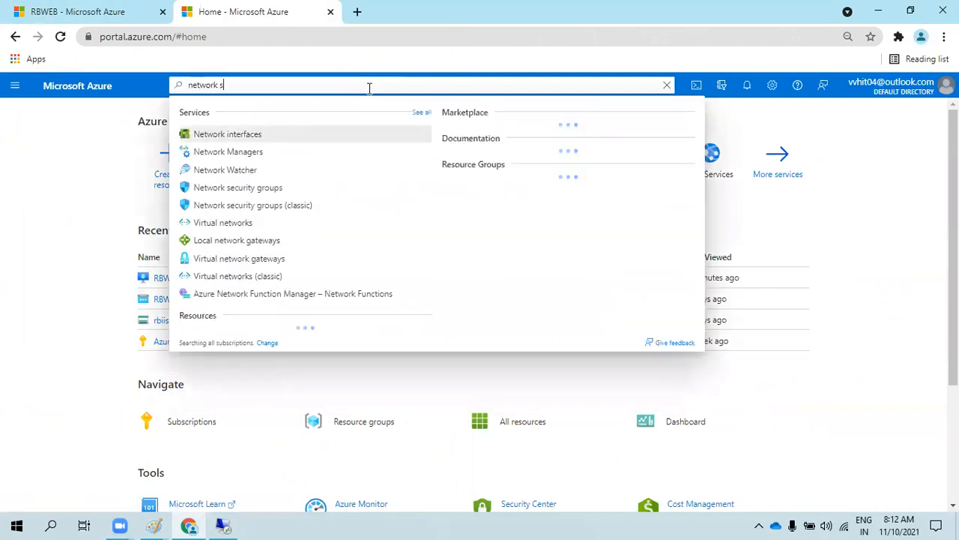
pyautogui.write('ecur')
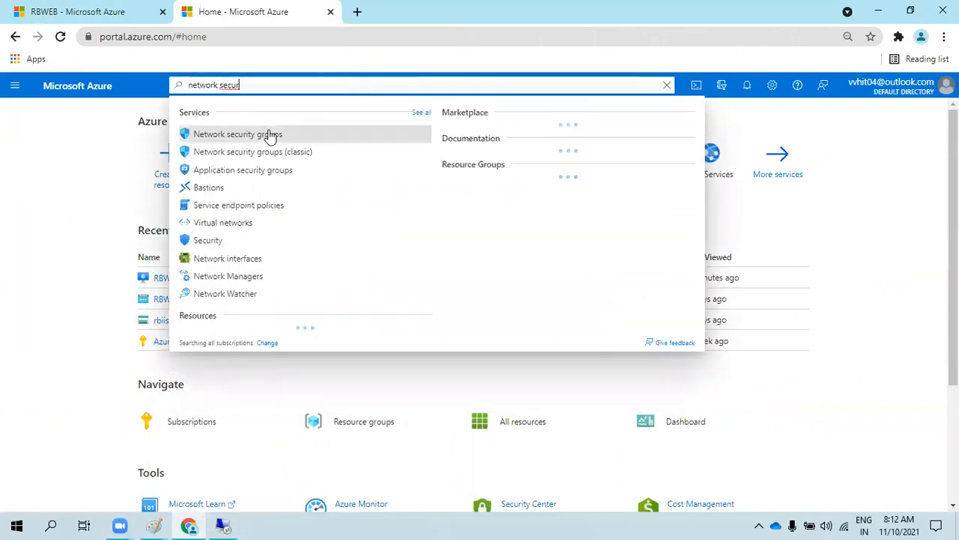
pyautogui.click(270, 136)
# Begin a new network security group named web_NSG in RBWEB's resource group, RB_RG.
pyautogui.click(75, 12)
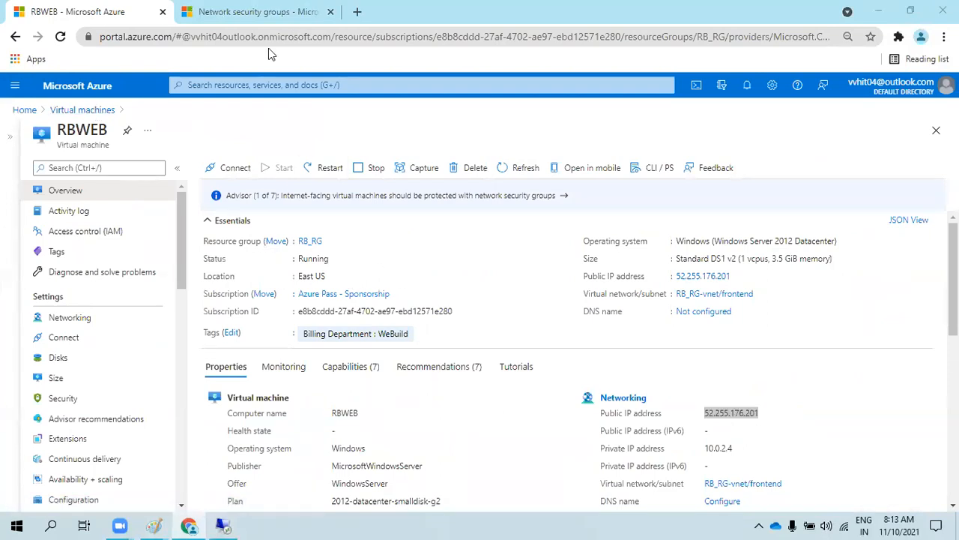
pyautogui.click(255, 12)
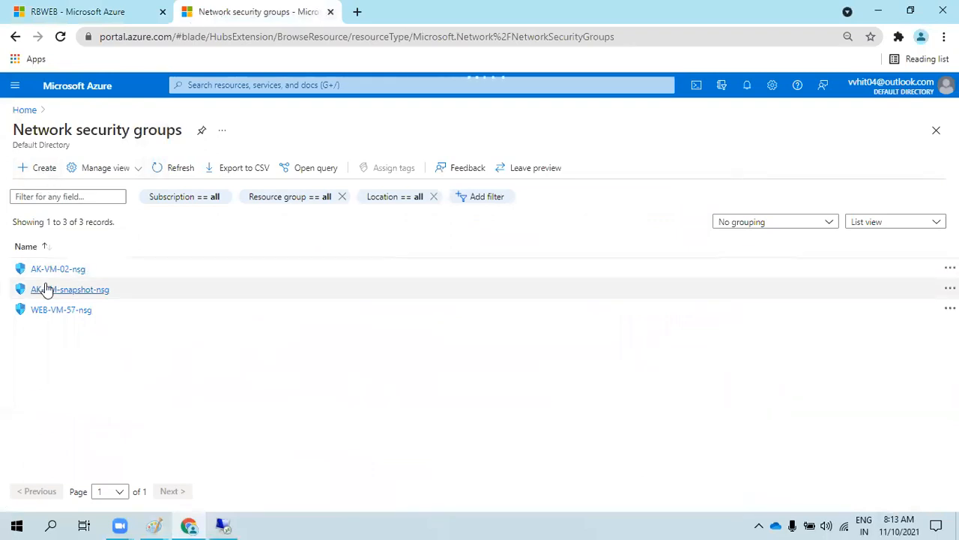
pyautogui.click(402, 264)
pyautogui.click(401, 252)
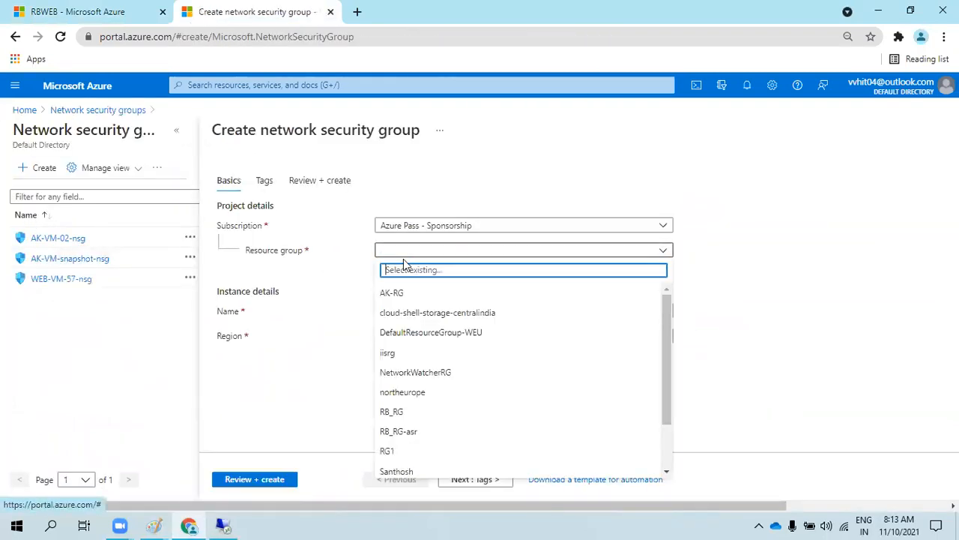
pyautogui.click(35, 10)
pyautogui.click(225, 12)
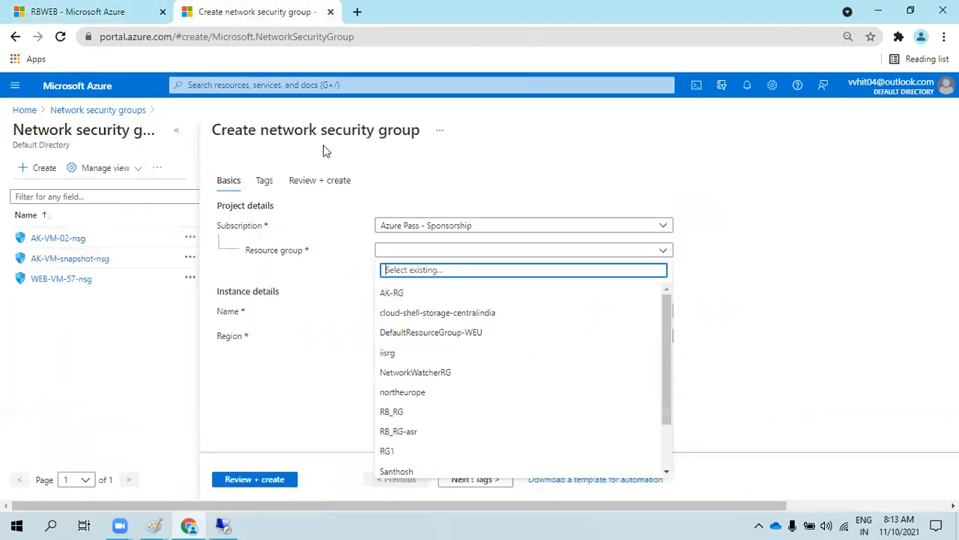
pyautogui.write('rb')
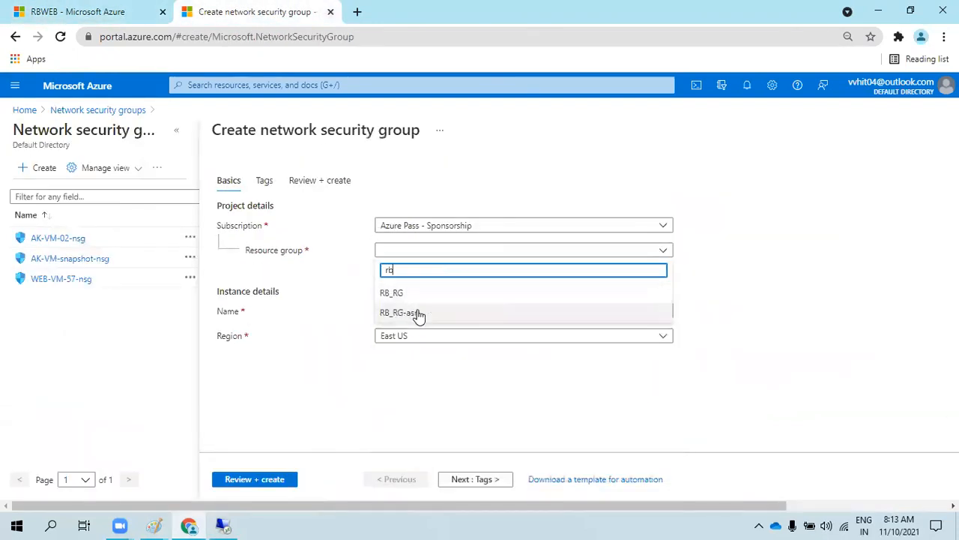
pyautogui.click(413, 292)
pyautogui.click(407, 310)
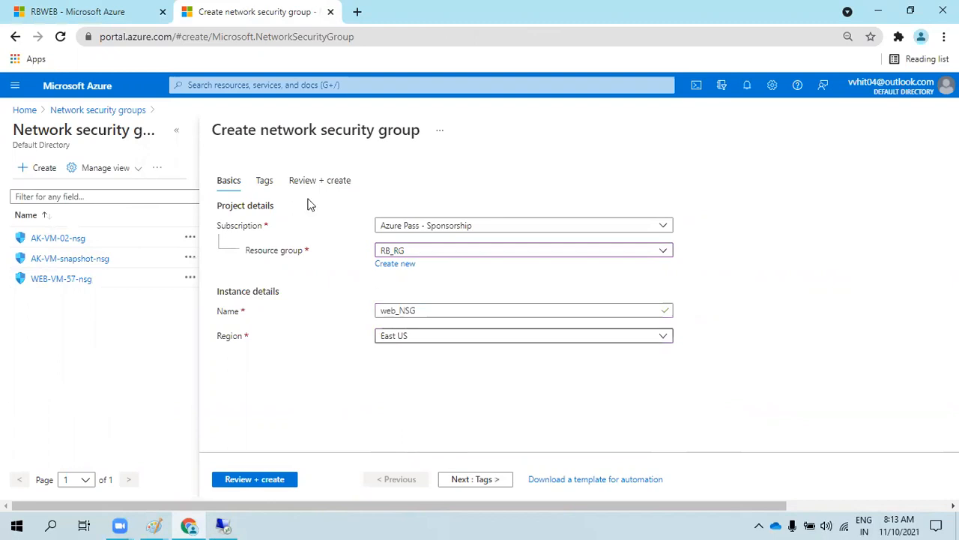
# Check RBWEB's location, then create the web_NSG network security group in East US without tags.
pyautogui.click(56, 10)
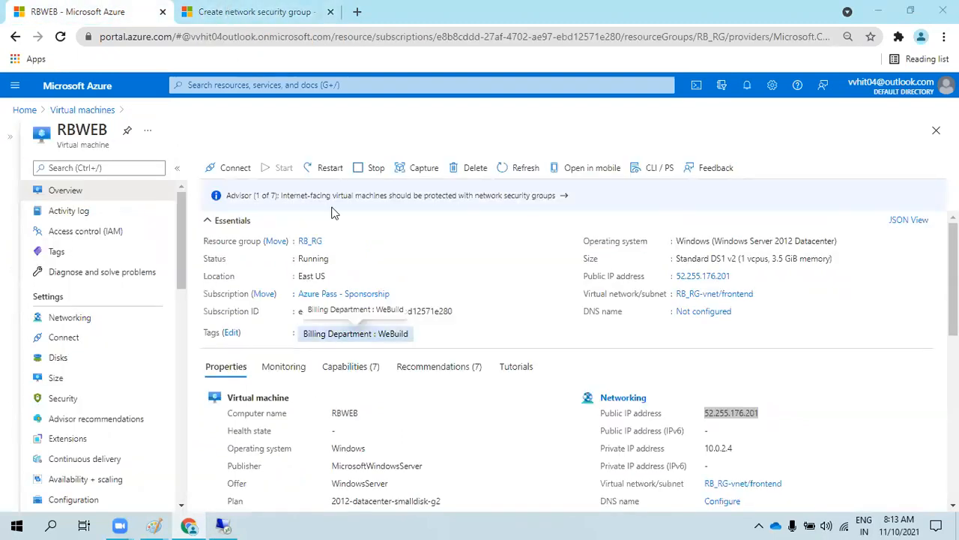
pyautogui.click(264, 12)
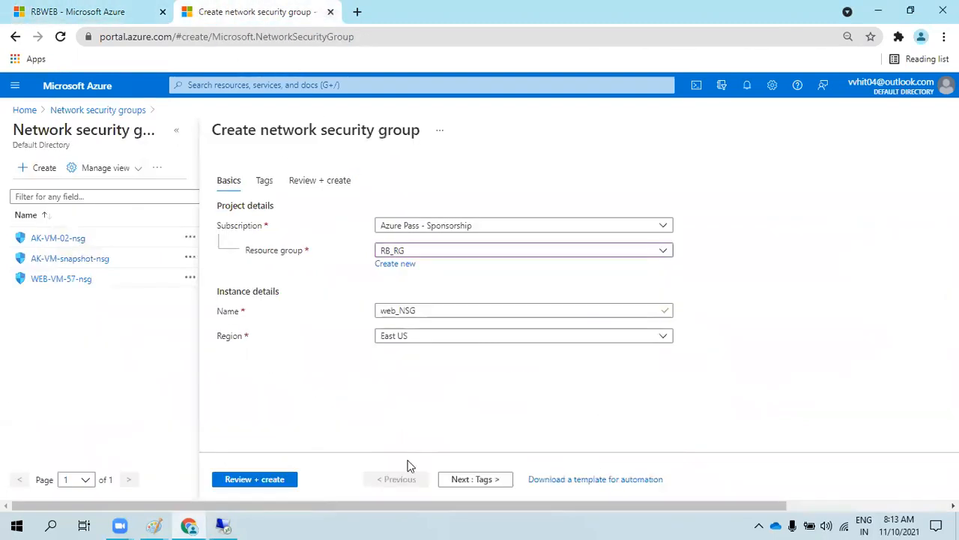
pyautogui.click(471, 482)
pyautogui.click(469, 480)
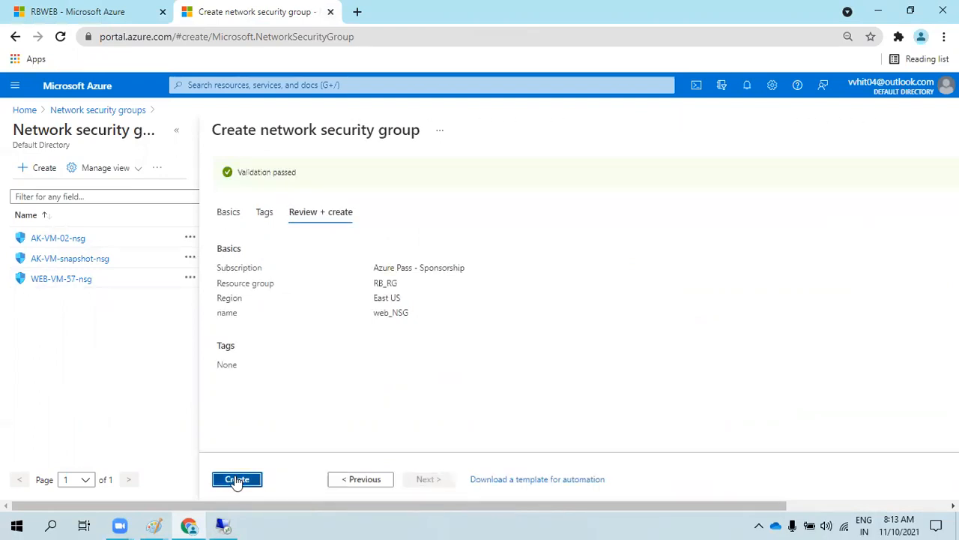
pyautogui.click(235, 479)
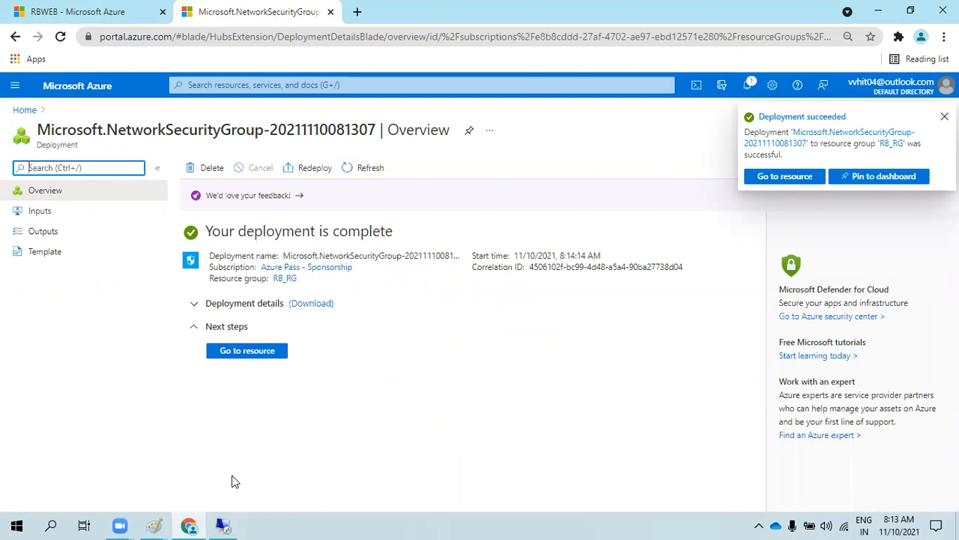
# Open and refresh the Network security groups list, then open web_NSG through its deployment notification.
pyautogui.click(67, 88)
pyautogui.click(250, 180)
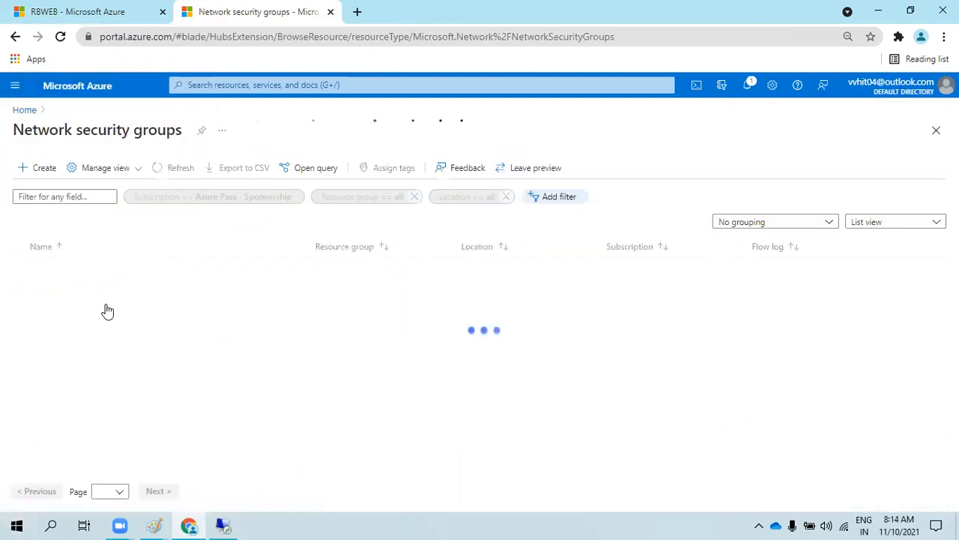
pyautogui.click(176, 167)
pyautogui.click(177, 167)
pyautogui.click(177, 167)
pyautogui.click(178, 167)
pyautogui.click(748, 86)
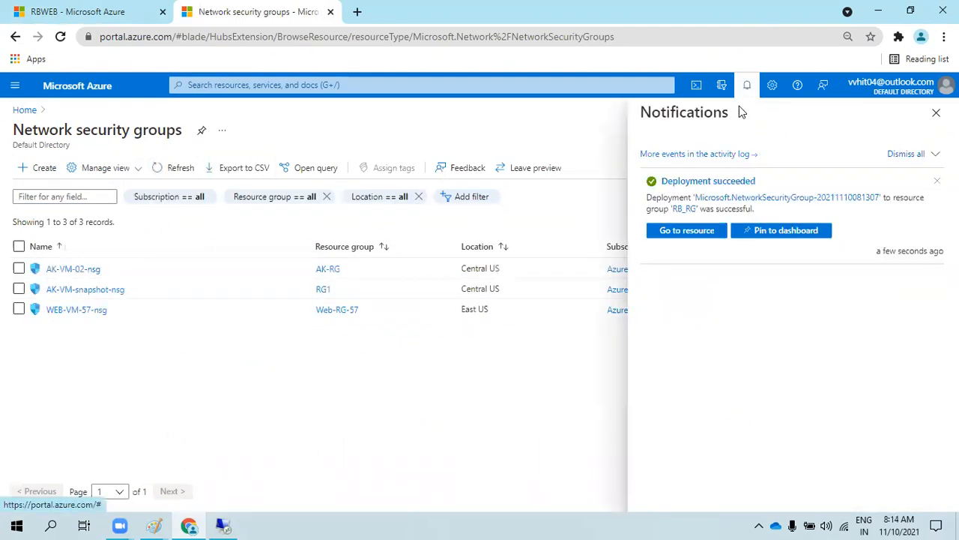
pyautogui.click(696, 235)
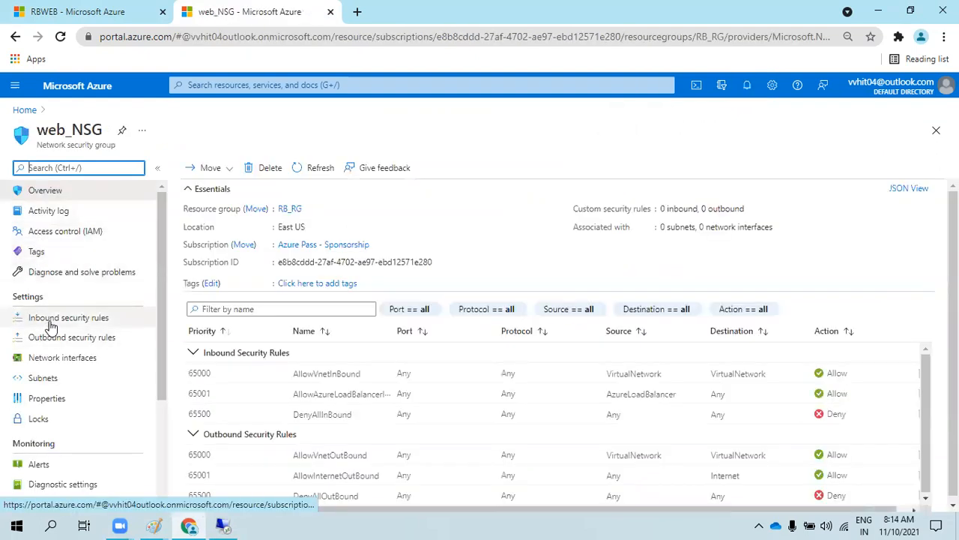
# Examine the names, priorities and actions of web_NSG's default inbound security rules.
pyautogui.click(49, 321)
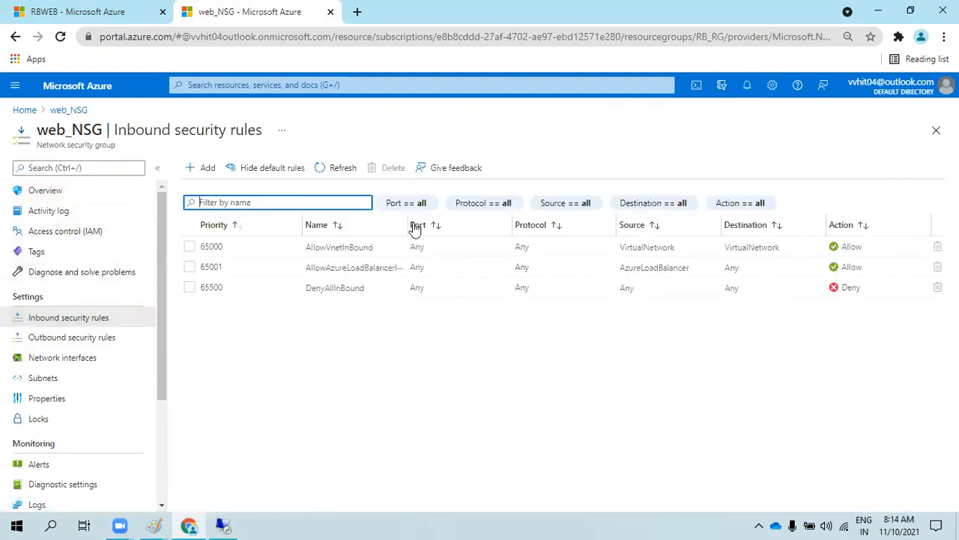
pyautogui.moveTo(315, 247); pyautogui.dragTo(364, 247)
pyautogui.moveTo(403, 223); pyautogui.dragTo(466, 222)
pyautogui.moveTo(329, 267); pyautogui.dragTo(414, 268)
pyautogui.moveTo(305, 289); pyautogui.dragTo(365, 292)
pyautogui.click(330, 341)
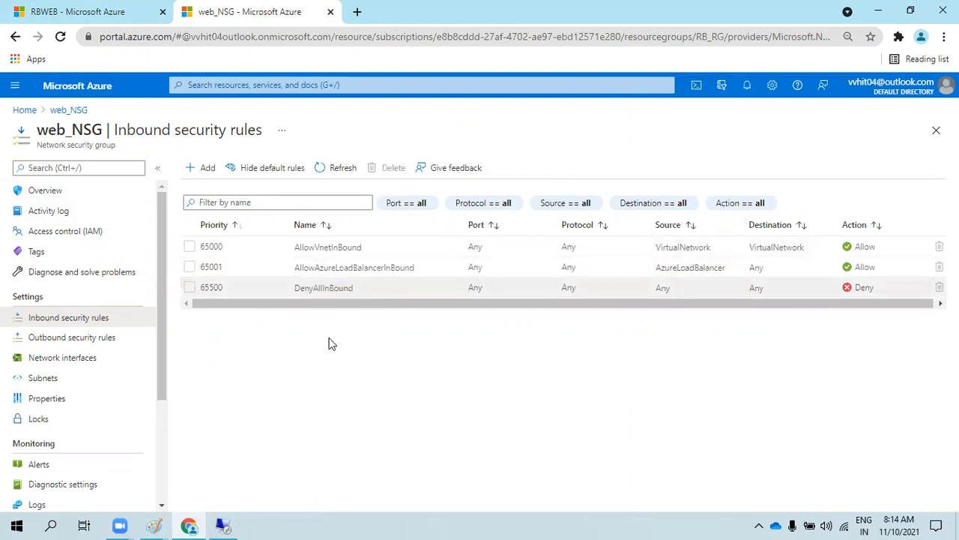
pyautogui.doubleClick(205, 249)
pyautogui.click(212, 267)
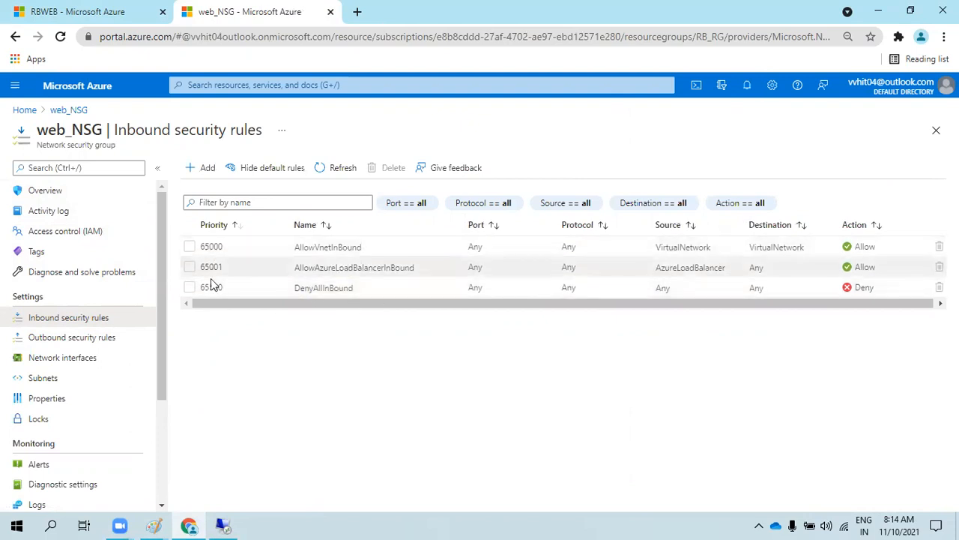
pyautogui.doubleClick(218, 286)
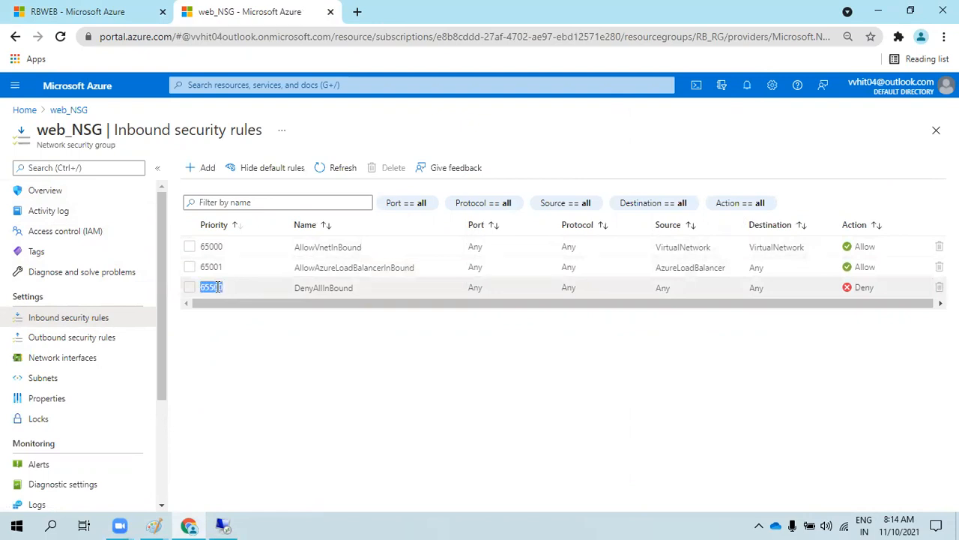
pyautogui.doubleClick(326, 289)
pyautogui.doubleClick(866, 288)
pyautogui.click(329, 288)
pyautogui.moveTo(224, 268)
pyautogui.mouseDown()
pyautogui.moveTo(208, 242)
pyautogui.moveTo(215, 272)
pyautogui.mouseUp()
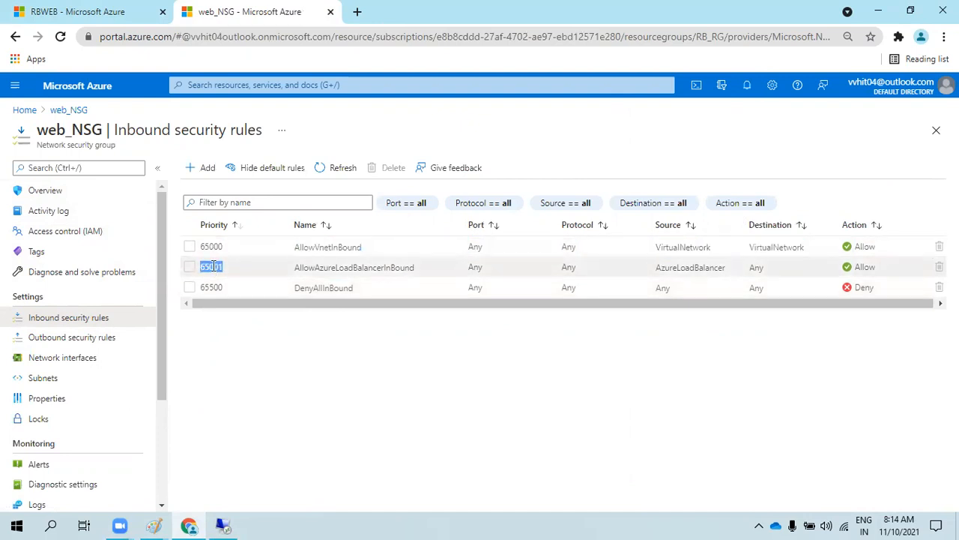
pyautogui.click(217, 265)
# Examine web_NSG's default outbound security rules, including the internet allow rule and the deny-all rule.
pyautogui.click(77, 338)
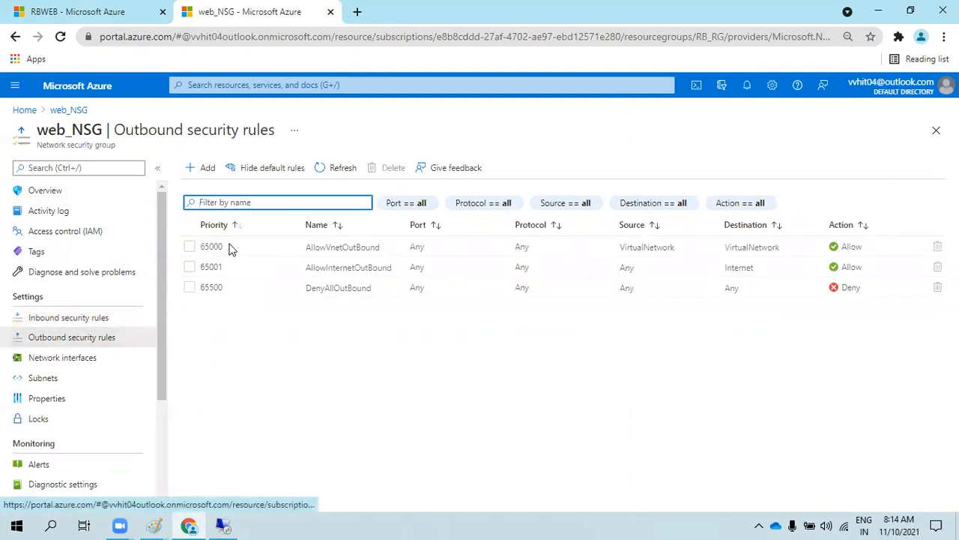
pyautogui.moveTo(315, 253)
pyautogui.mouseDown()
pyautogui.moveTo(333, 267)
pyautogui.moveTo(374, 267)
pyautogui.mouseUp()
pyautogui.click(318, 268)
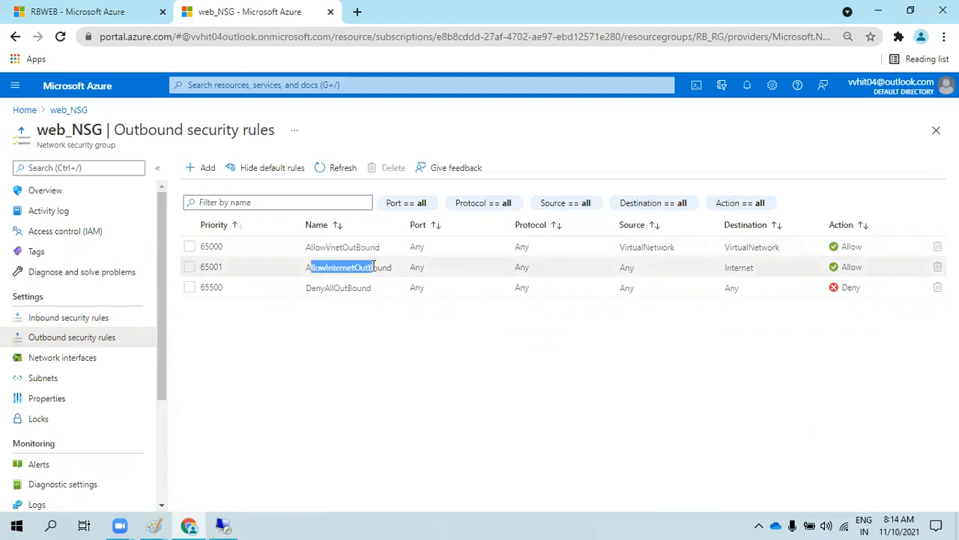
pyautogui.click(330, 287)
pyautogui.moveTo(315, 290); pyautogui.dragTo(368, 290)
pyautogui.click(344, 266)
pyautogui.moveTo(844, 291); pyautogui.dragTo(851, 289)
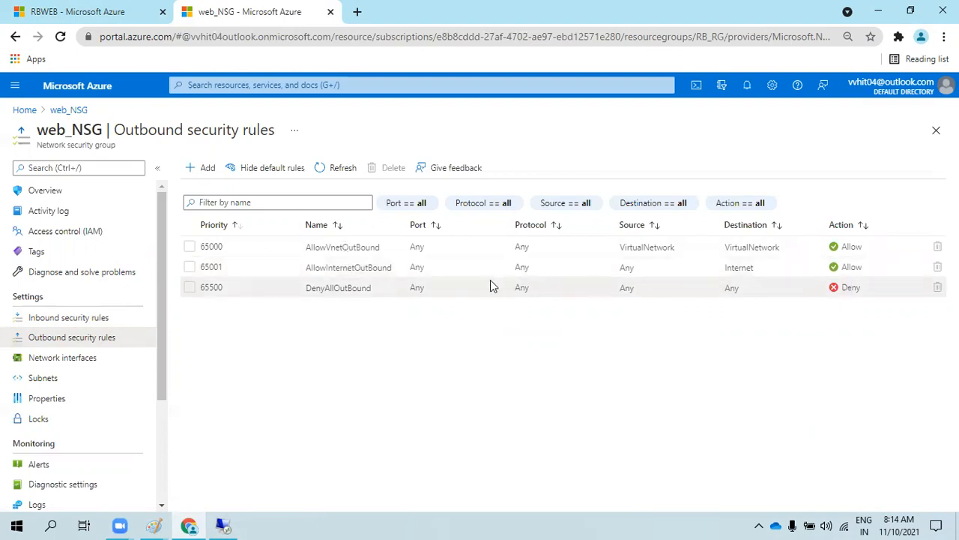
# Start a subnet association for web_NSG and select RB_RG-vnet as the virtual network.
pyautogui.click(71, 321)
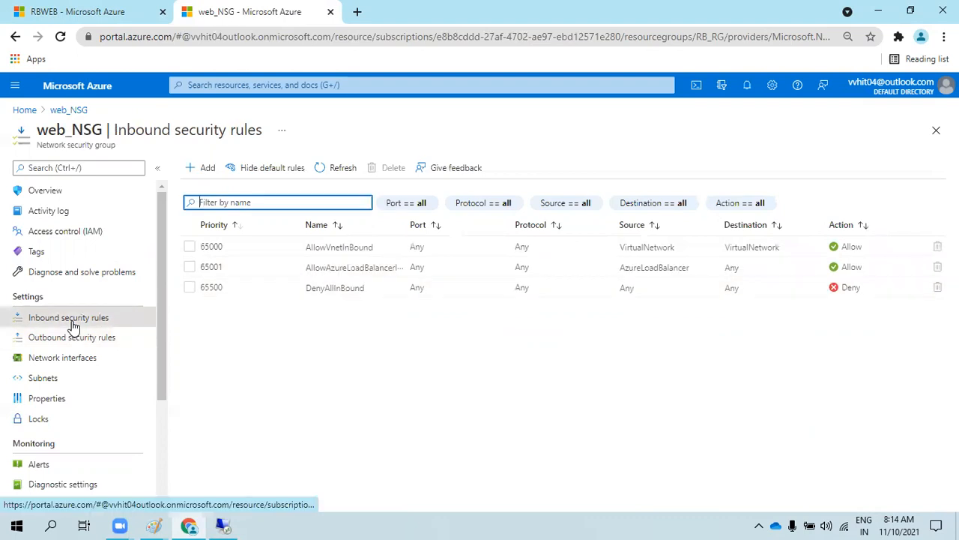
pyautogui.click(60, 384)
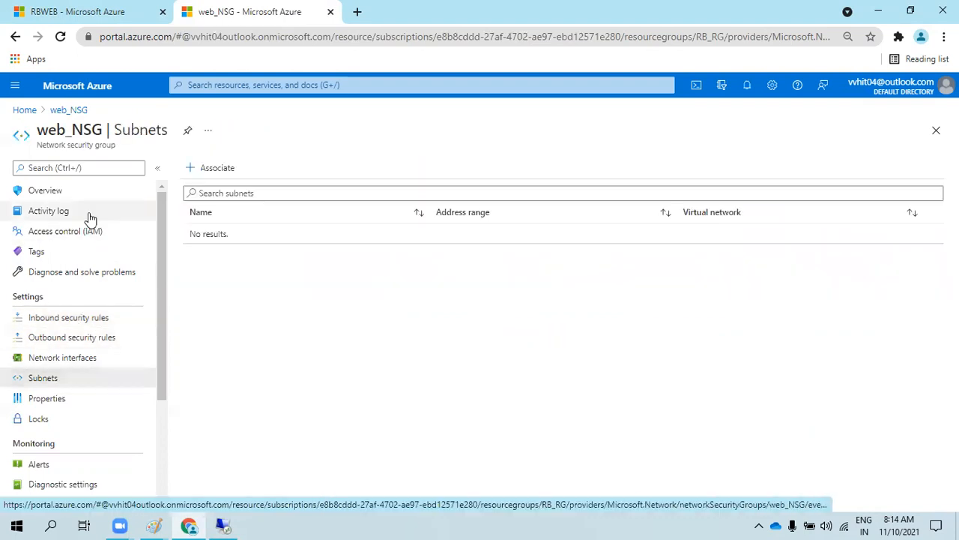
pyautogui.click(198, 171)
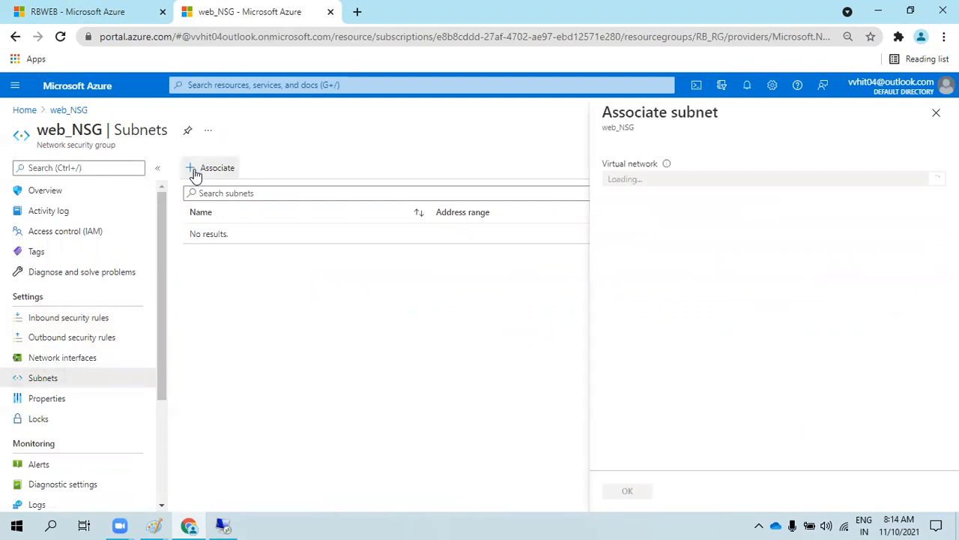
pyautogui.click(649, 186)
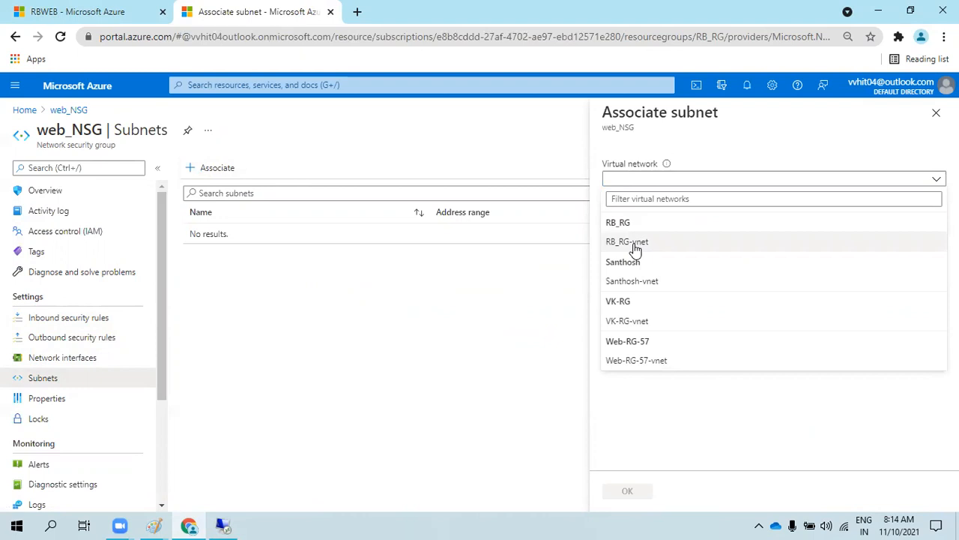
pyautogui.click(635, 248)
# Check which subnet RBWEB uses, then associate the frontend subnet with web_NSG.
pyautogui.click(637, 222)
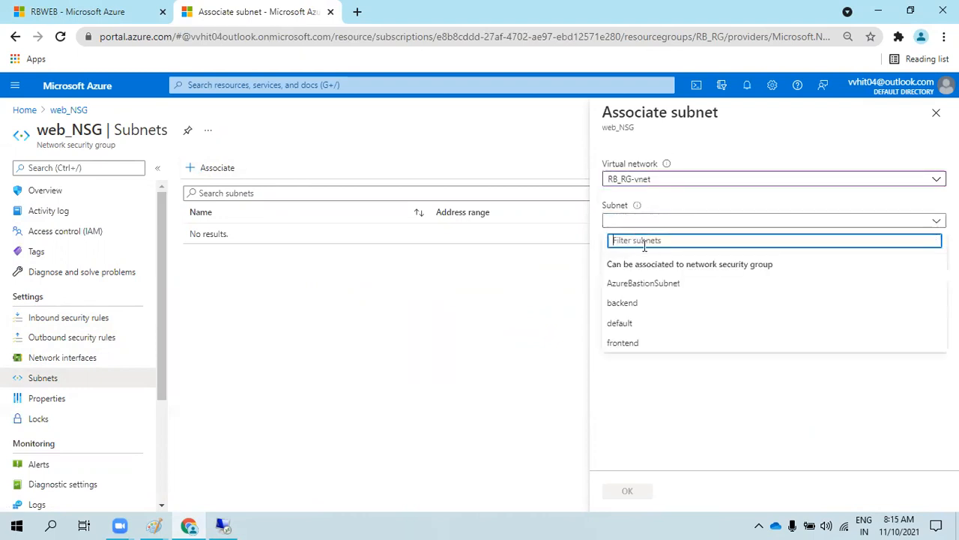
pyautogui.click(83, 9)
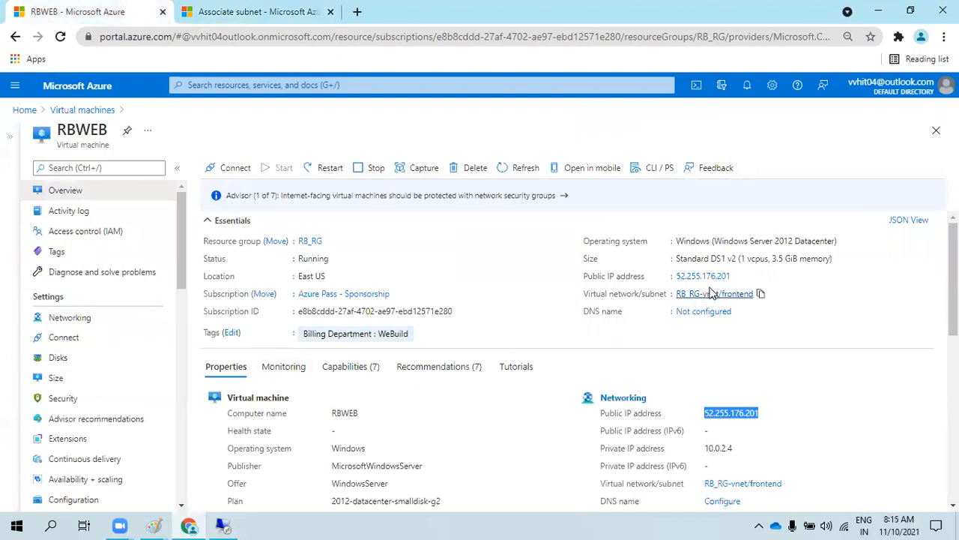
pyautogui.click(248, 15)
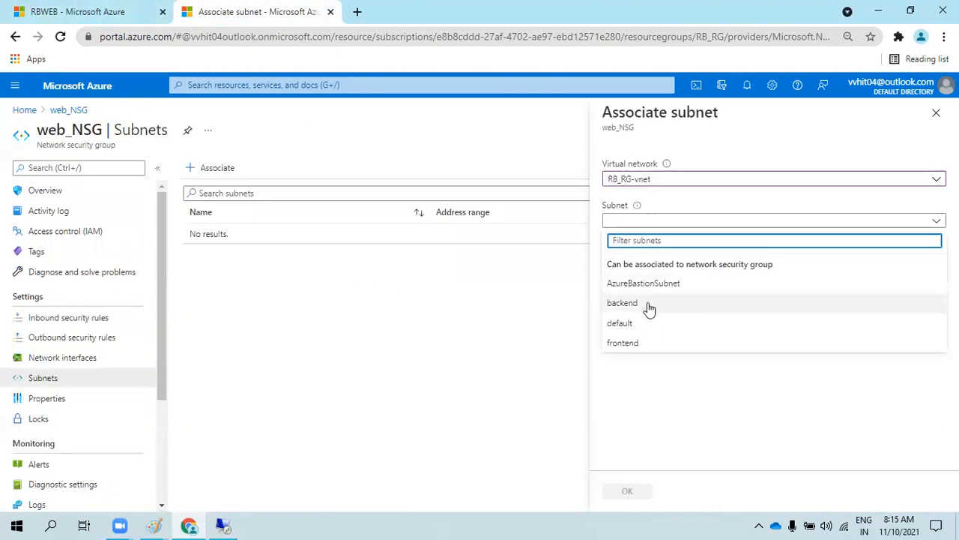
pyautogui.click(634, 345)
pyautogui.click(627, 491)
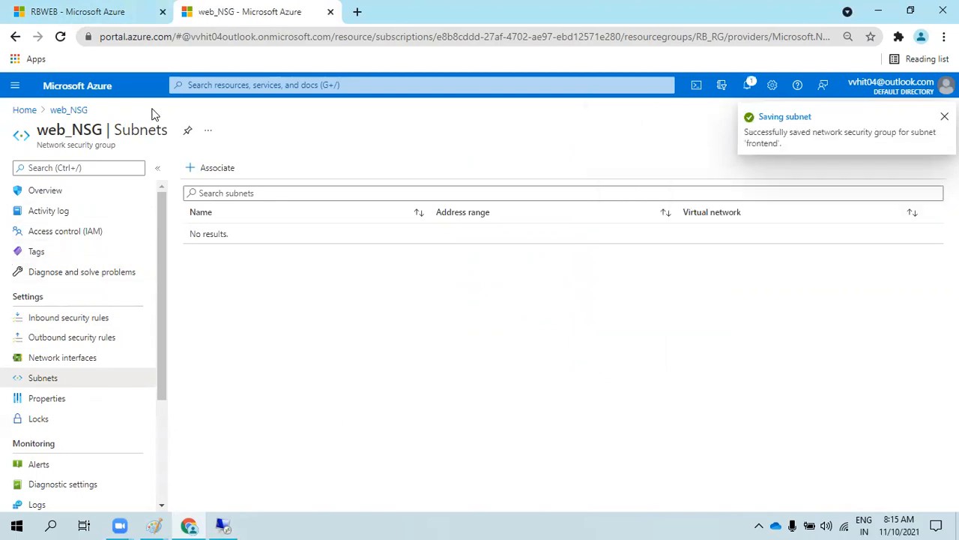
# Reopen RBWEB from the refreshed virtual machines list and examine its Networking page for the attached security group and subnet.
pyautogui.click(21, 20)
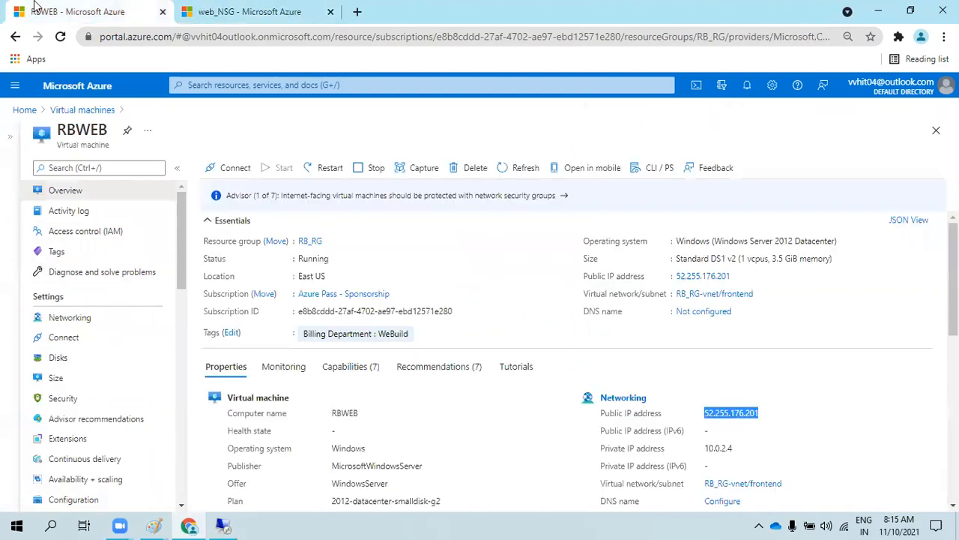
pyautogui.click(79, 111)
pyautogui.click(348, 175)
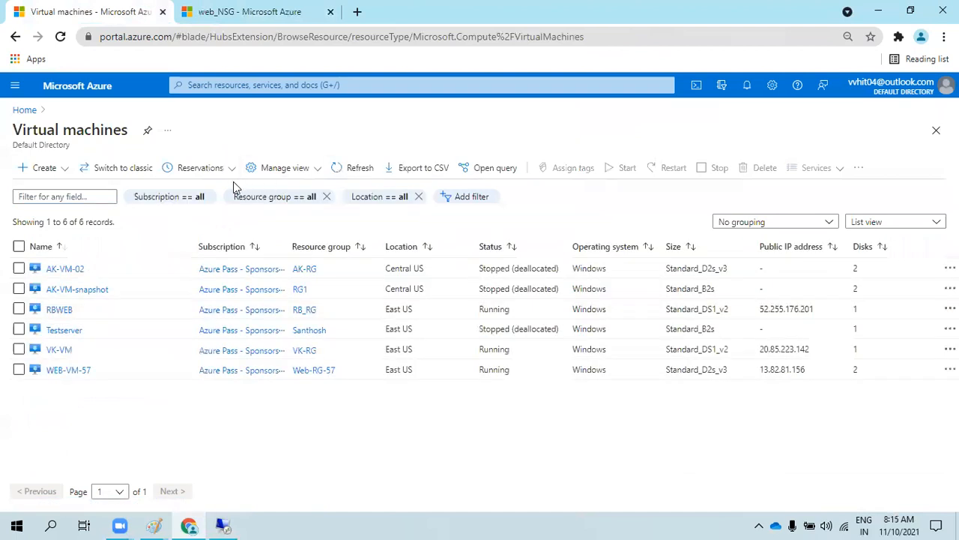
pyautogui.click(60, 310)
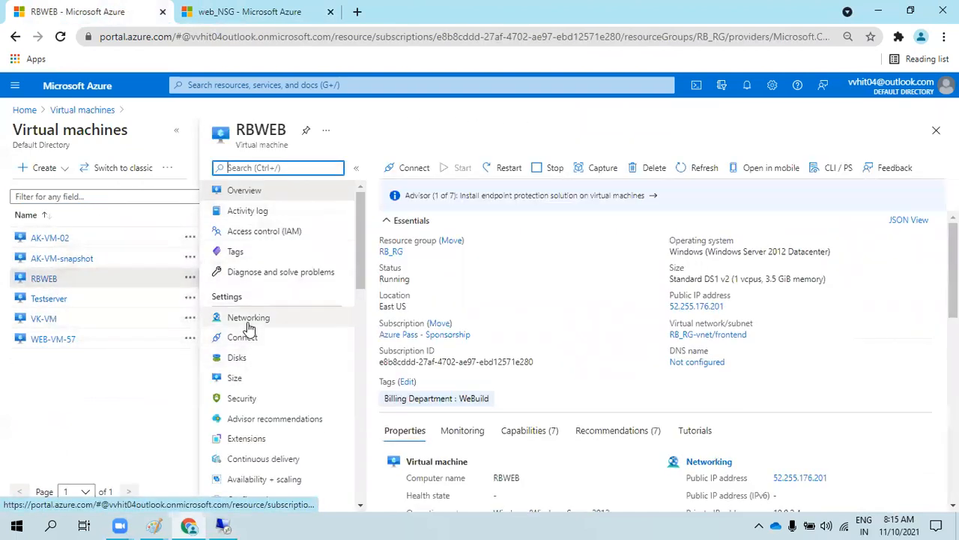
pyautogui.click(248, 320)
pyautogui.click(177, 135)
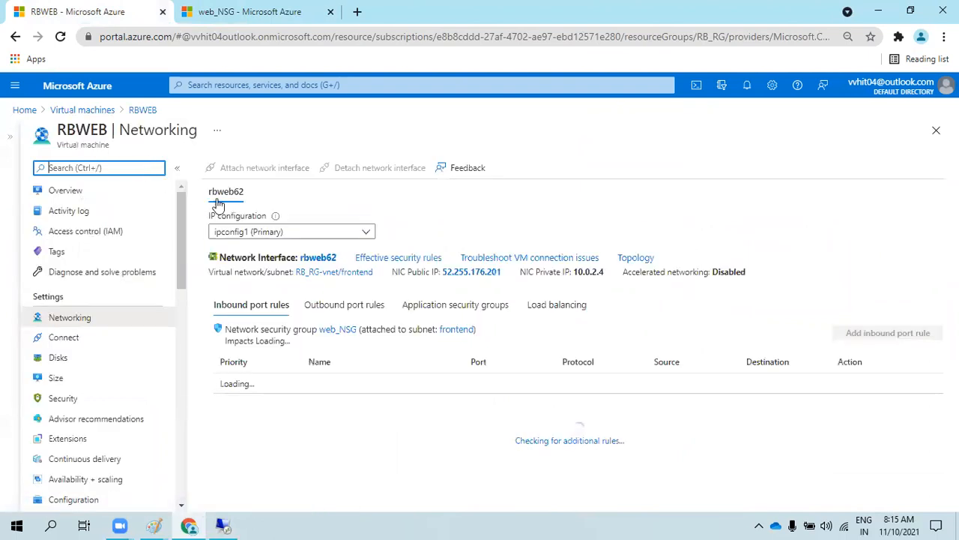
pyautogui.moveTo(235, 330); pyautogui.dragTo(441, 337)
pyautogui.click(436, 332)
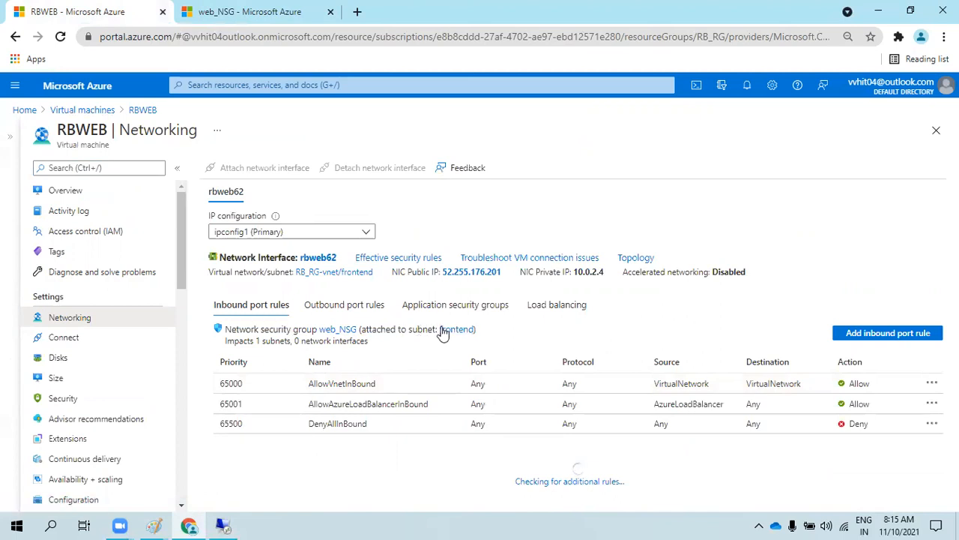
pyautogui.moveTo(389, 280); pyautogui.dragTo(353, 274)
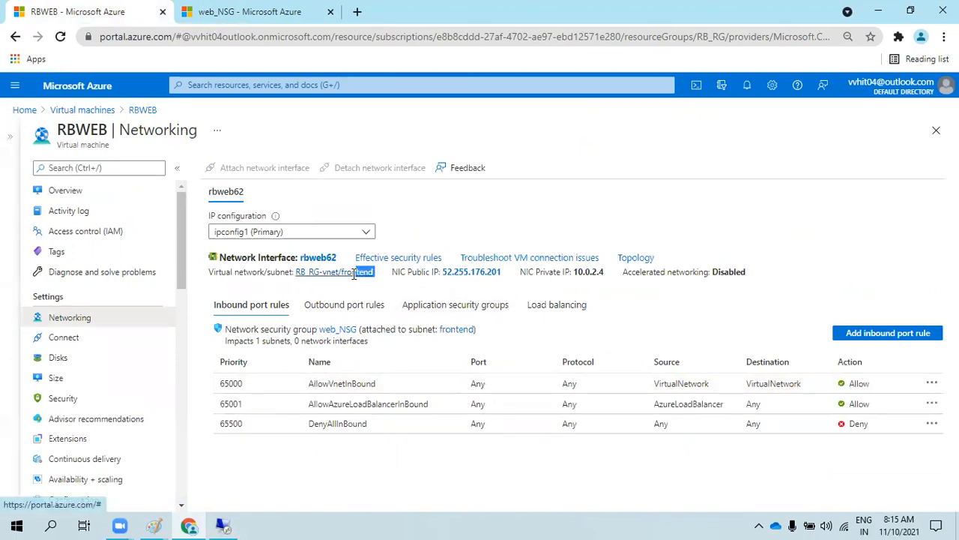
pyautogui.click(534, 334)
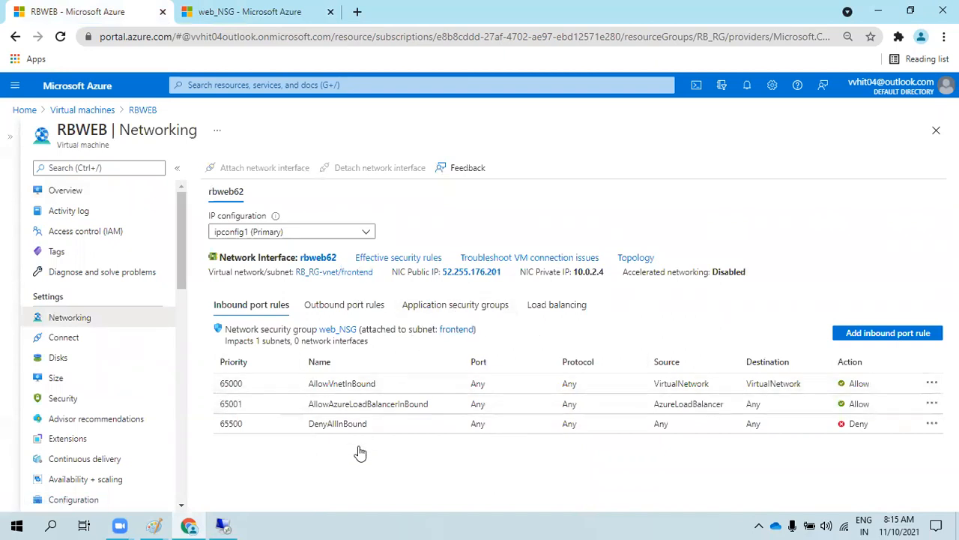
# Try connecting to 52.255.176.201 from the open Remote Desktop Connection window, then close that window.
pyautogui.click(223, 524)
pyautogui.click(525, 399)
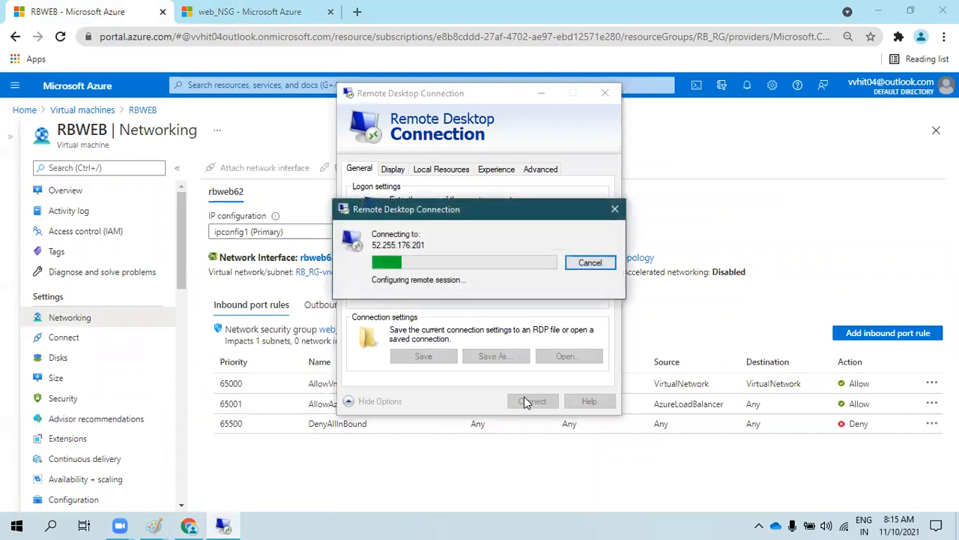
pyautogui.click(533, 335)
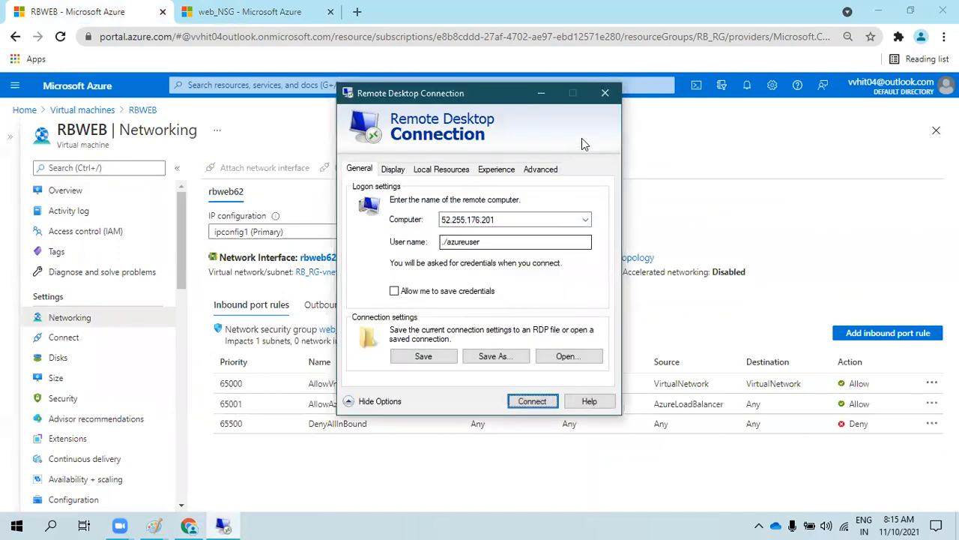
pyautogui.click(604, 93)
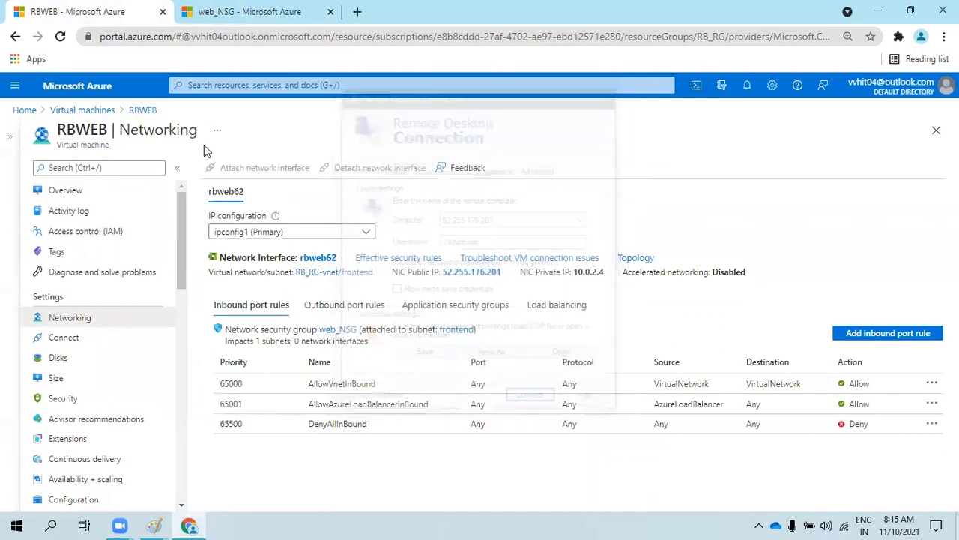
# Copy RBWEB's public IP address from its overview and start a new Remote Desktop connection to 52.255.176.201.
pyautogui.click(91, 191)
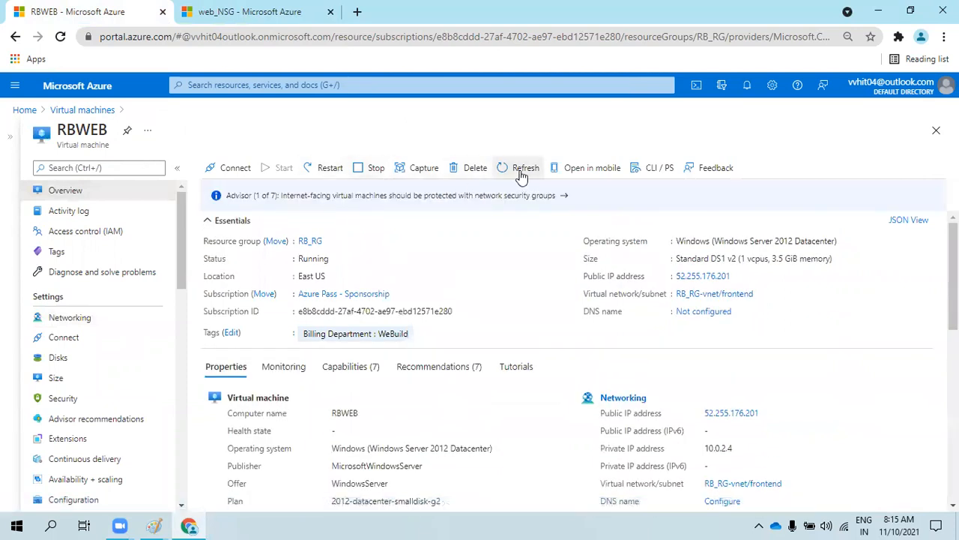
pyautogui.click(739, 277)
pyautogui.press('super+r')
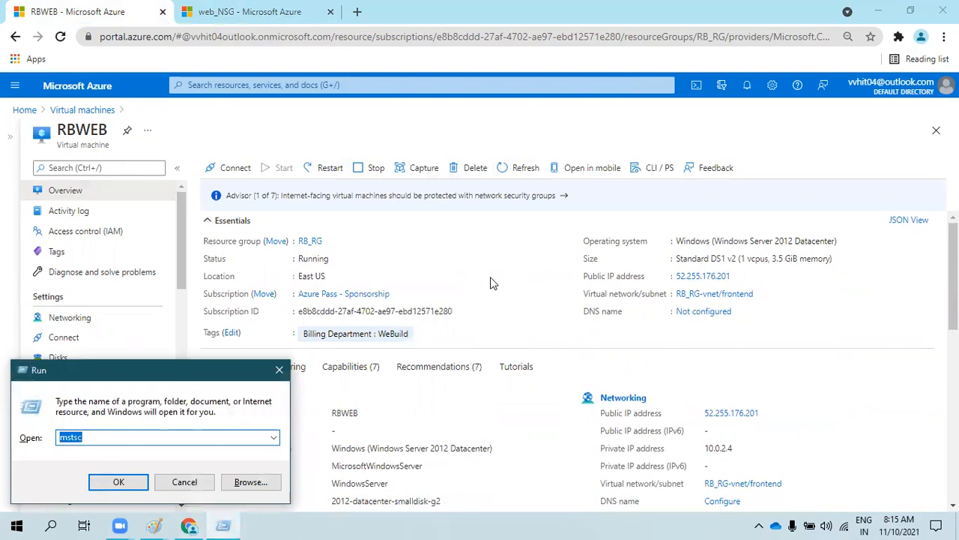
pyautogui.press('Return')
pyautogui.hotkey('ctrl', 'v')
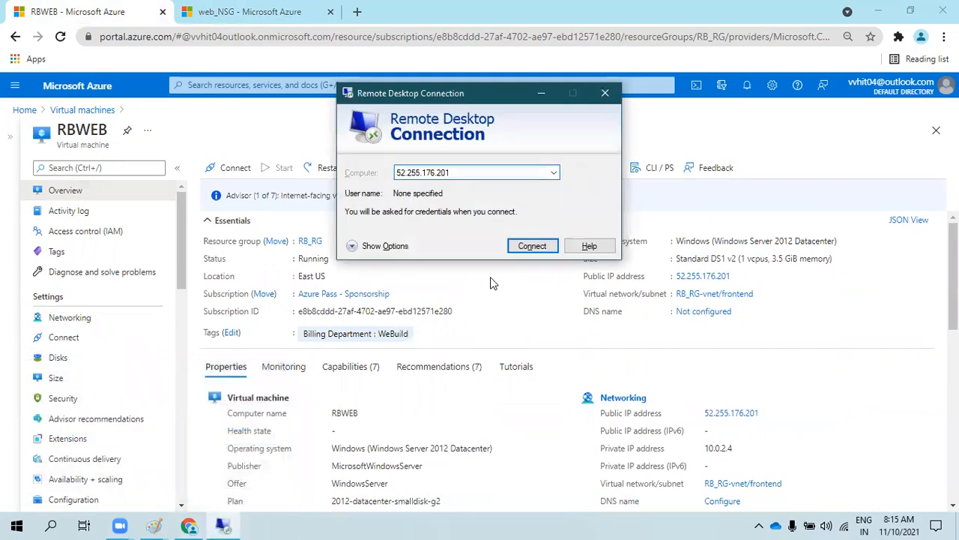
pyautogui.press('Return')
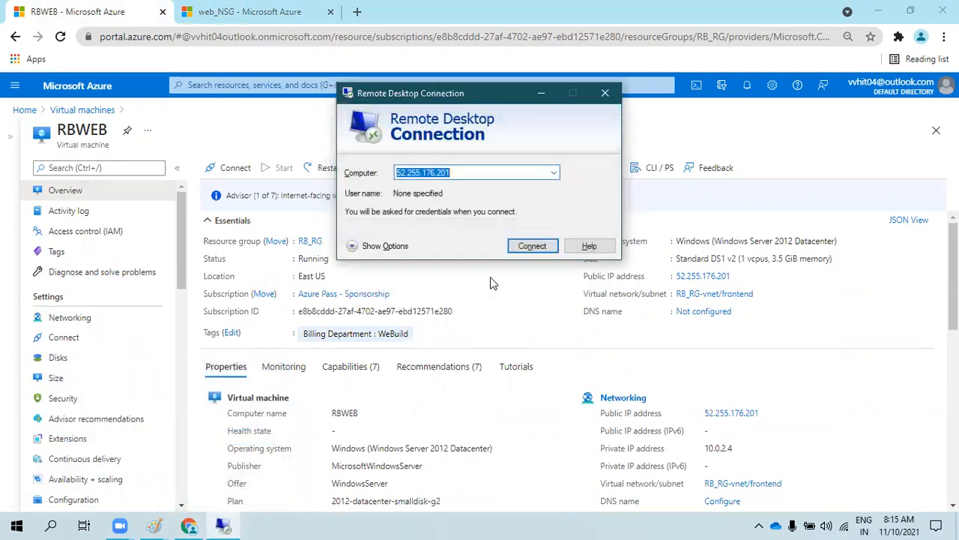
# Return to the Azure portal and open RBWEB's Networking page to view its inbound port rules.
pyautogui.click(482, 428)
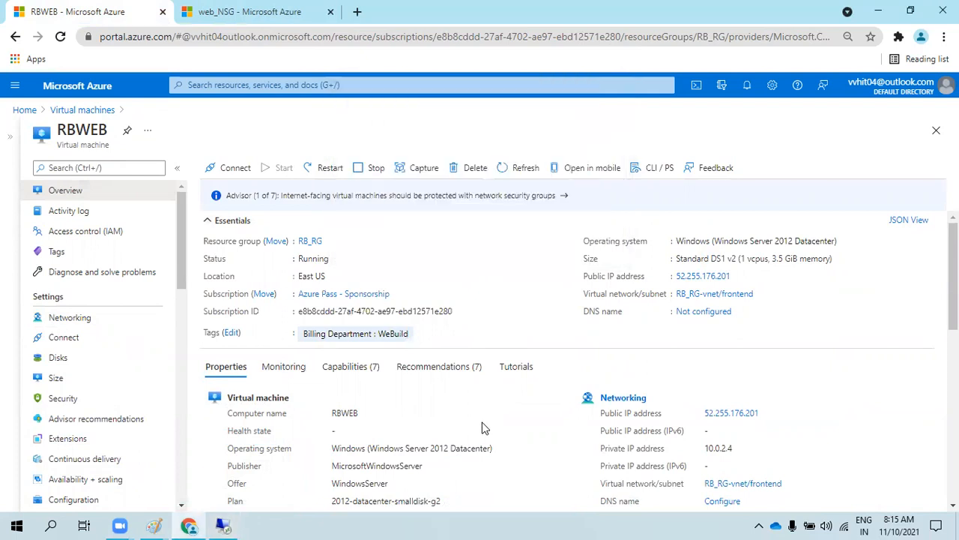
pyautogui.click(131, 316)
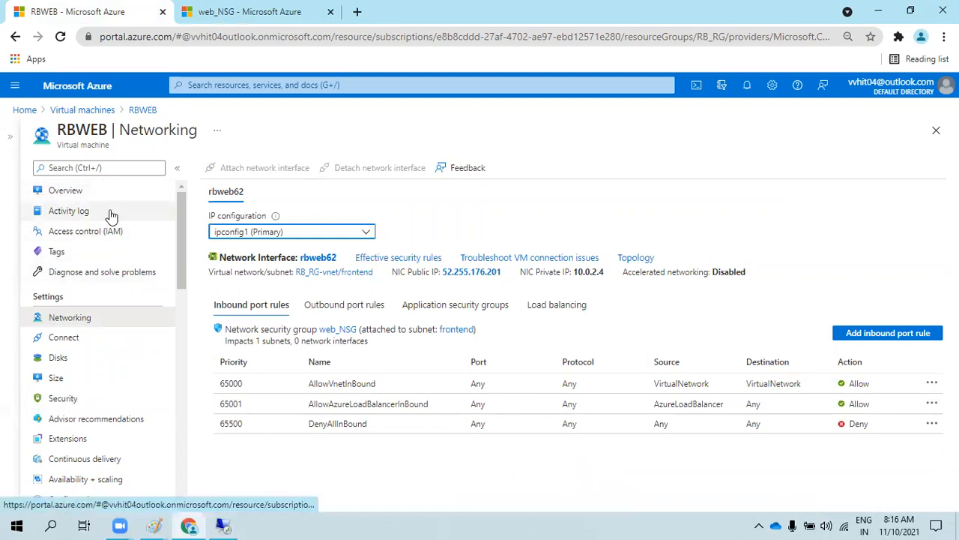
# Copy RBWEB's public IP address, download its RDP file for port 3389, open the file and try the remote connection.
pyautogui.click(89, 194)
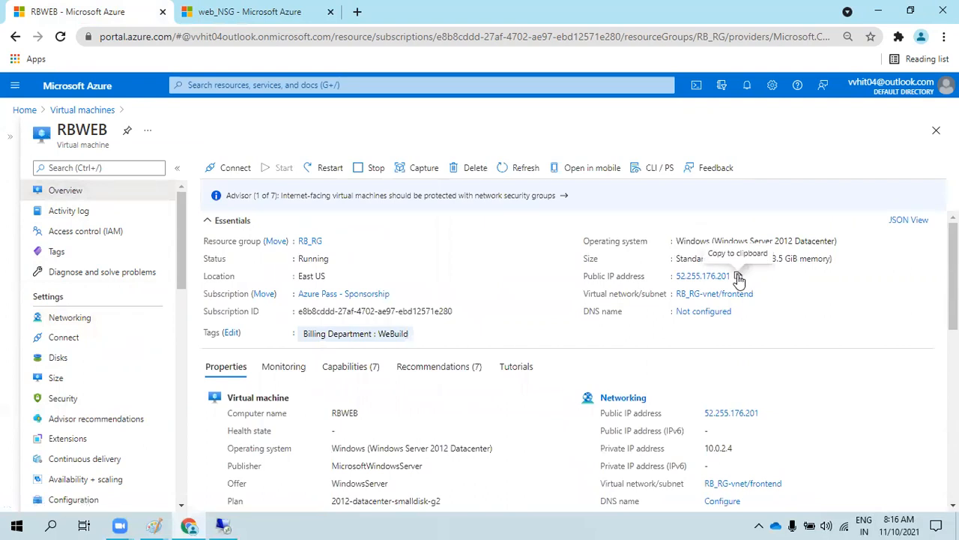
pyautogui.click(739, 278)
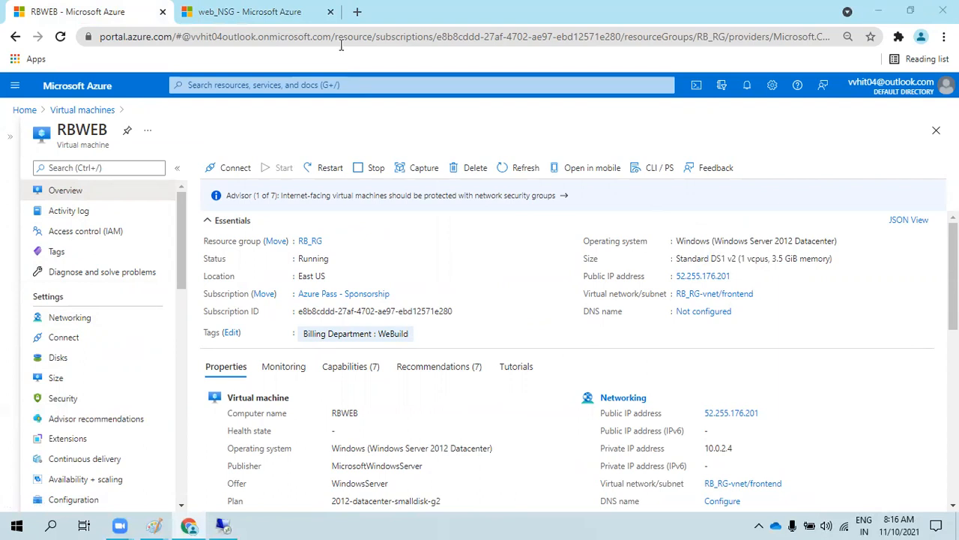
pyautogui.click(233, 173)
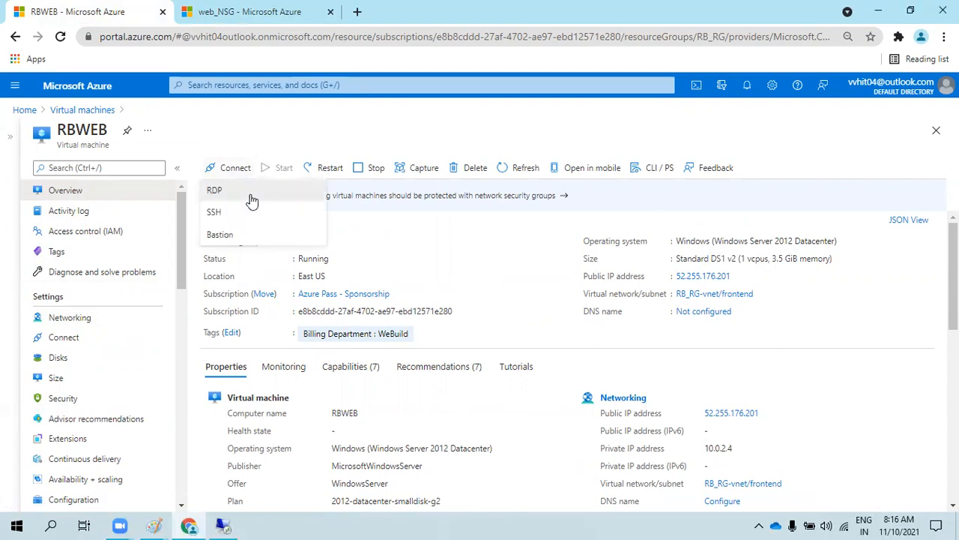
pyautogui.click(251, 196)
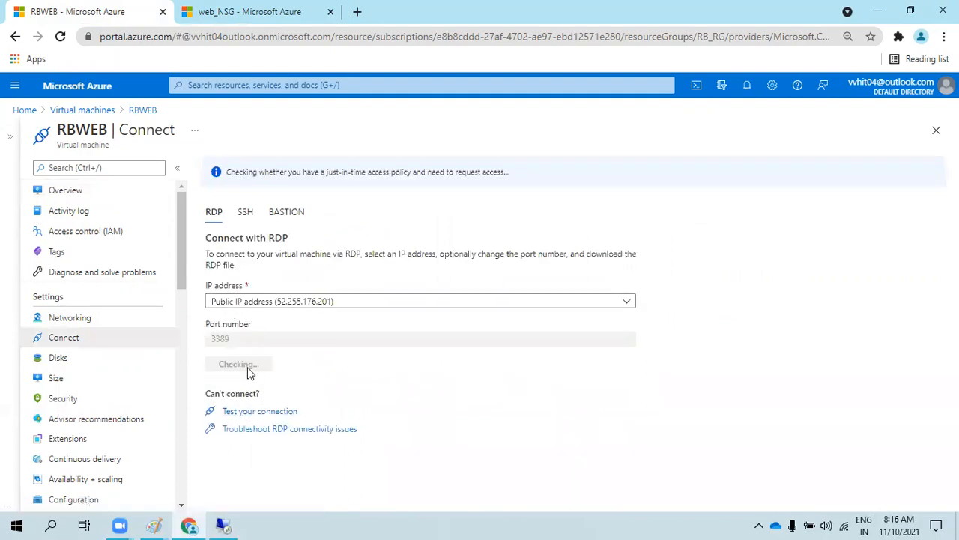
pyautogui.click(249, 367)
pyautogui.click(60, 494)
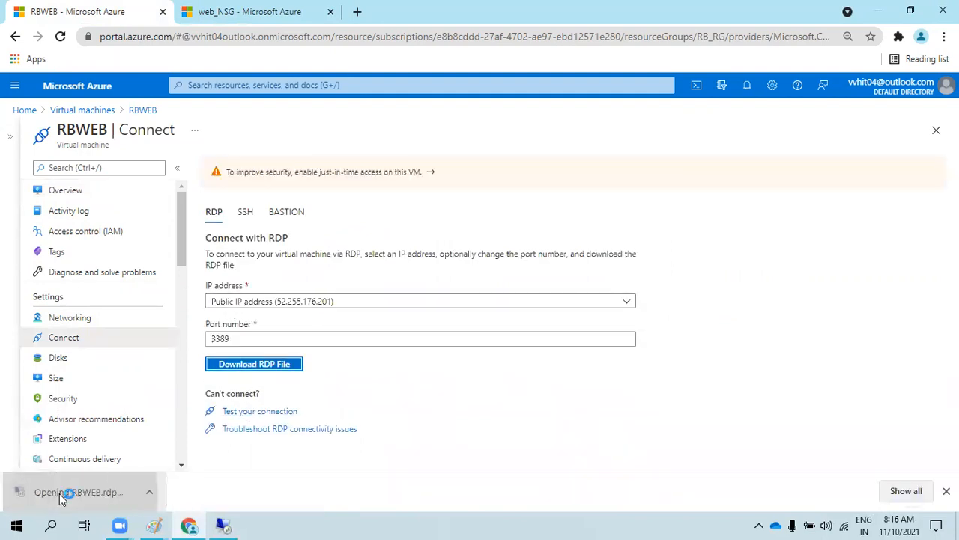
pyautogui.click(577, 338)
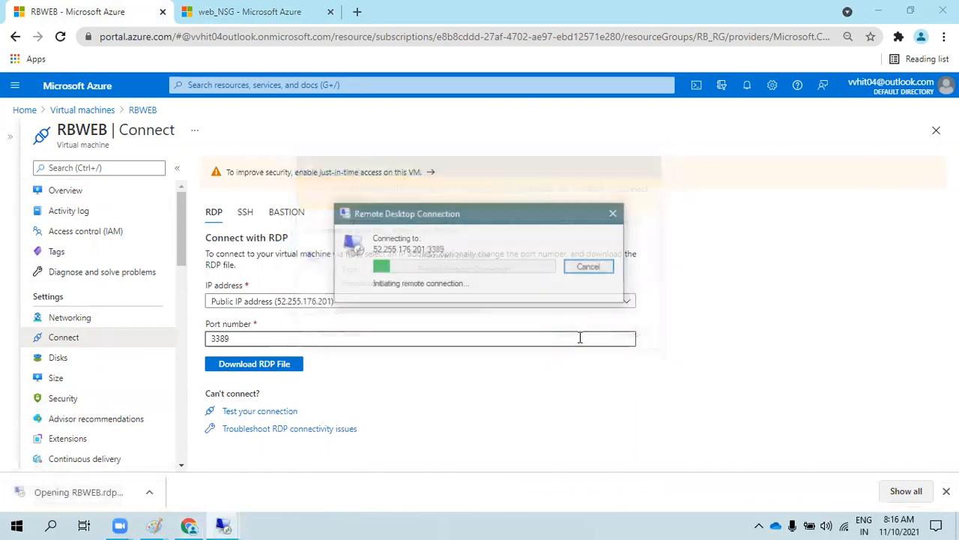
pyautogui.click(569, 341)
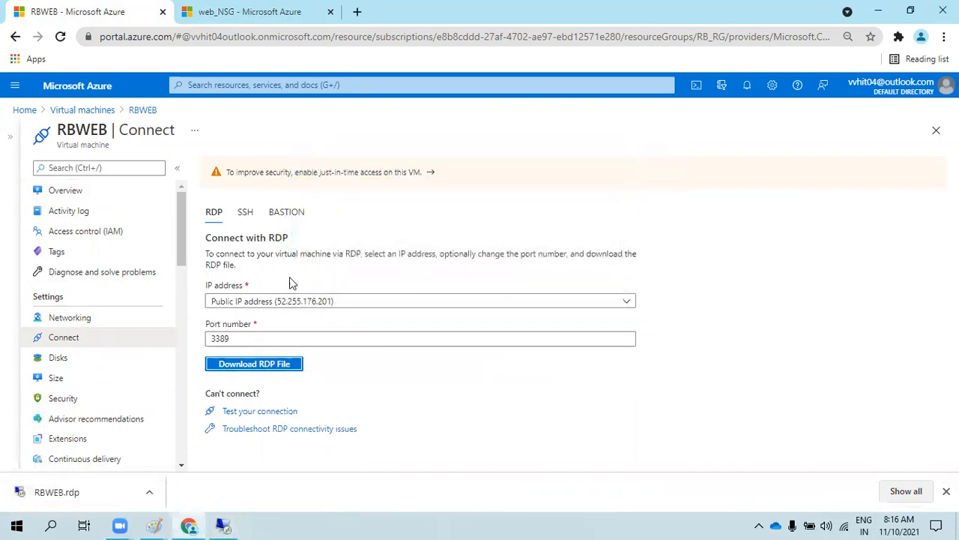
# Return to RBWEB's Networking page and compare its outbound and inbound port rules.
pyautogui.click(89, 194)
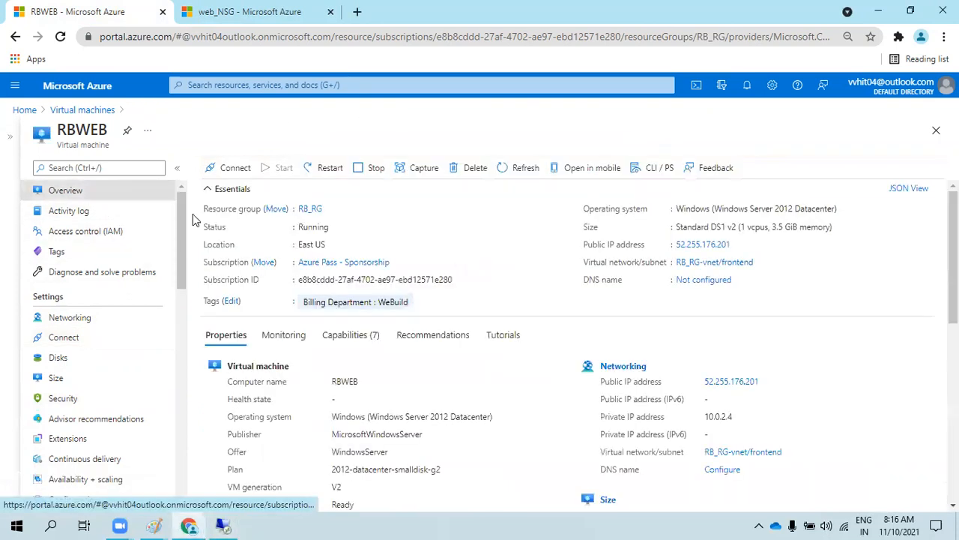
pyautogui.click(111, 322)
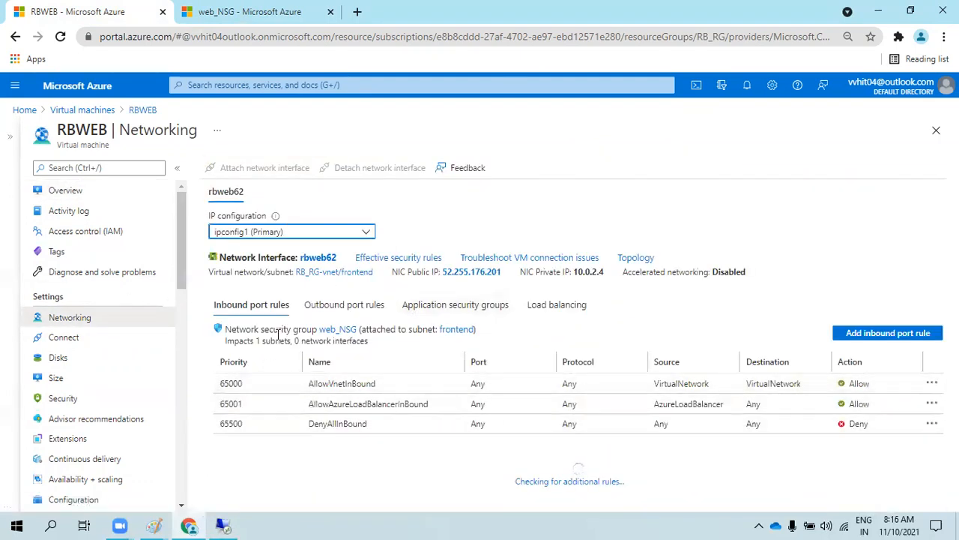
pyautogui.click(327, 307)
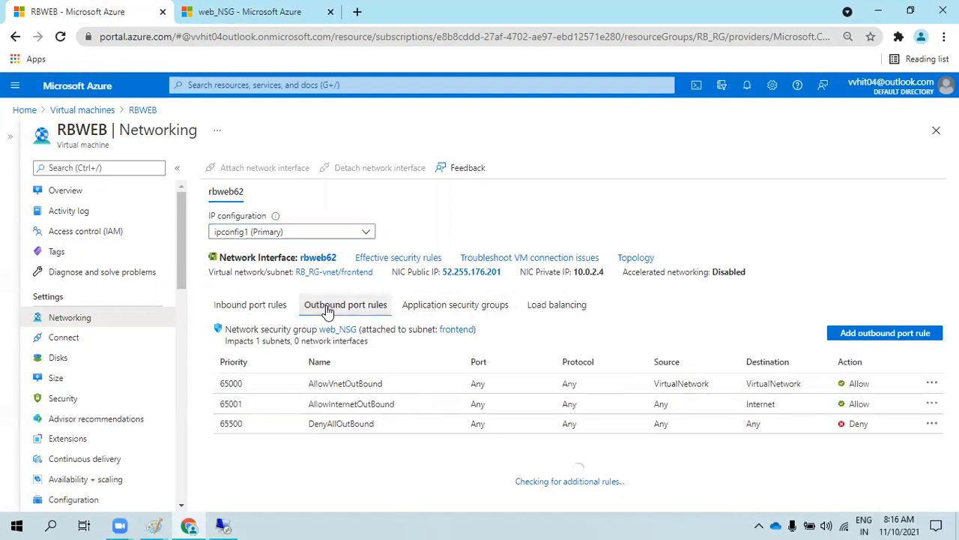
pyautogui.click(263, 307)
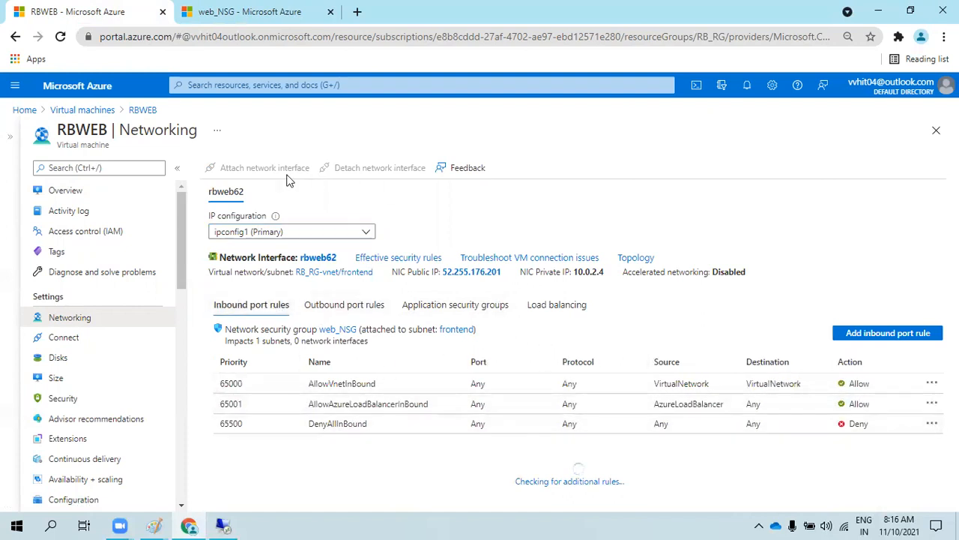
# In the web_NSG browser tab, find Network Watcher through the portal search and open its IP flow verify tool.
pyautogui.click(250, 23)
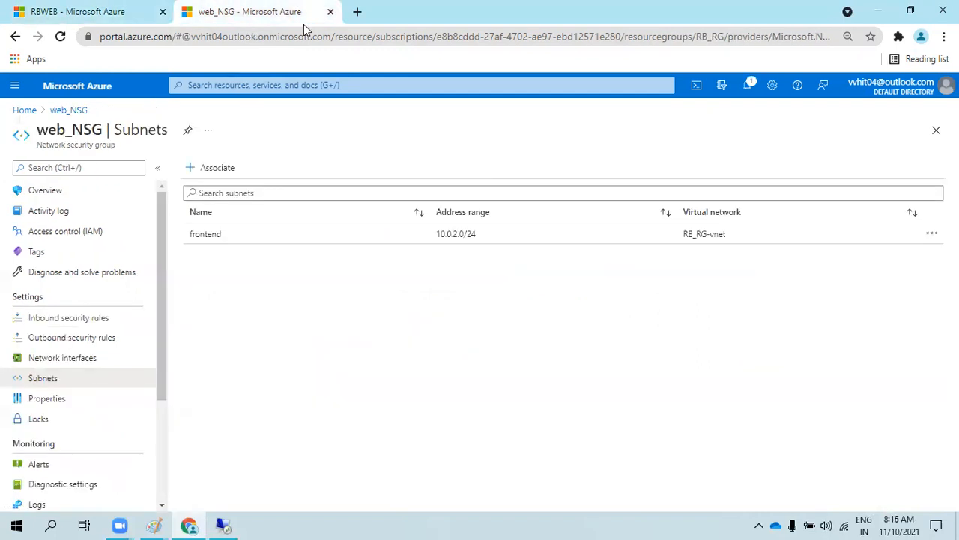
pyautogui.click(241, 84)
pyautogui.write('n')
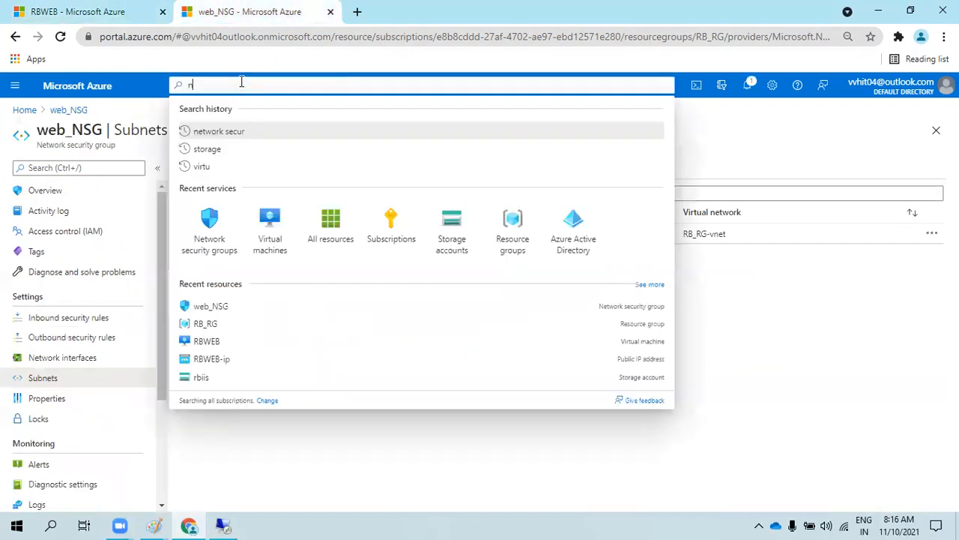
pyautogui.write('etwork wa')
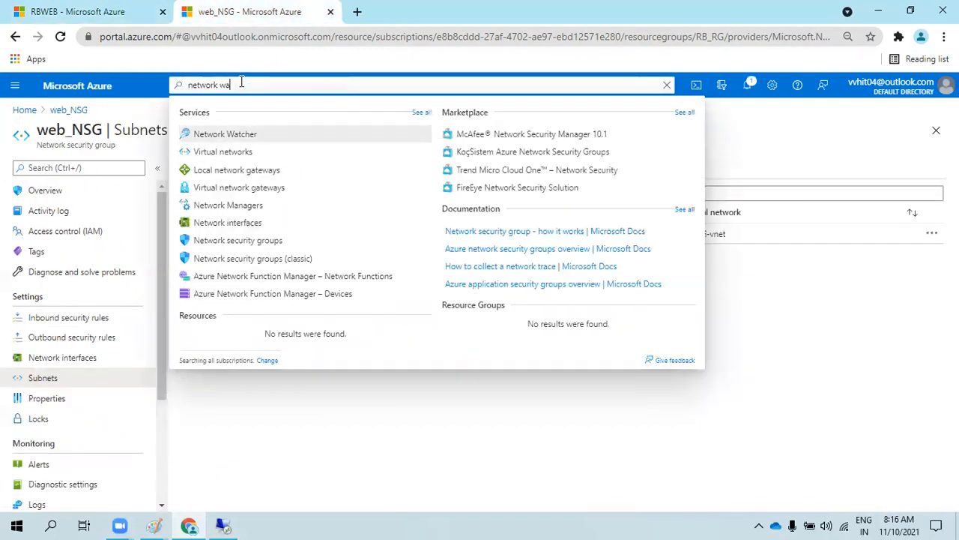
pyautogui.click(257, 133)
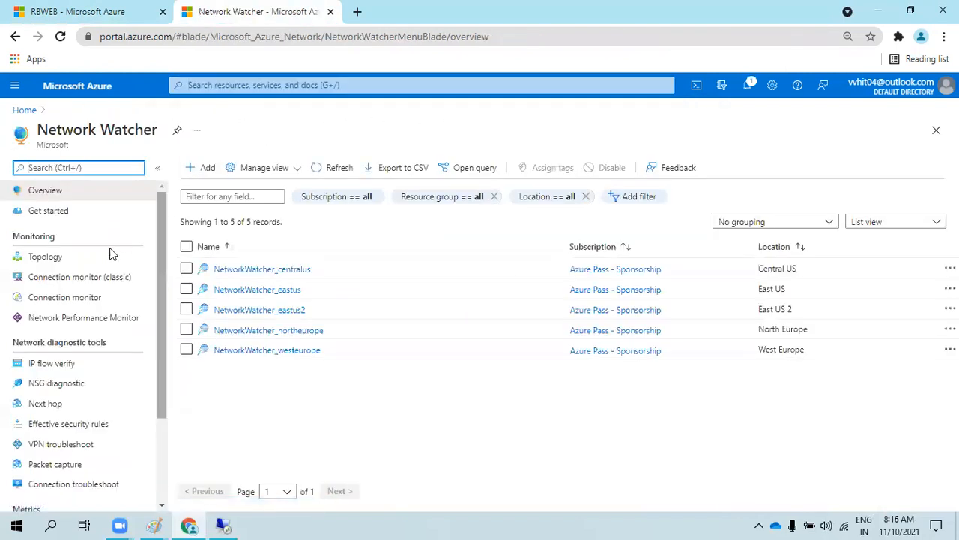
pyautogui.click(64, 362)
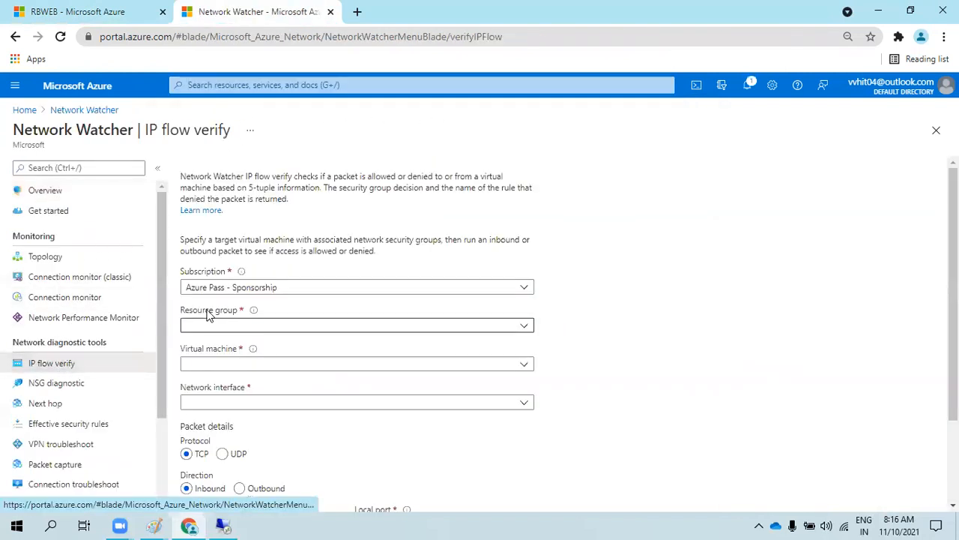
# Set the IP flow check's target to resource group rb_rg, virtual machine RBWEB and interface rbweb62, with local port 3389.
pyautogui.click(231, 325)
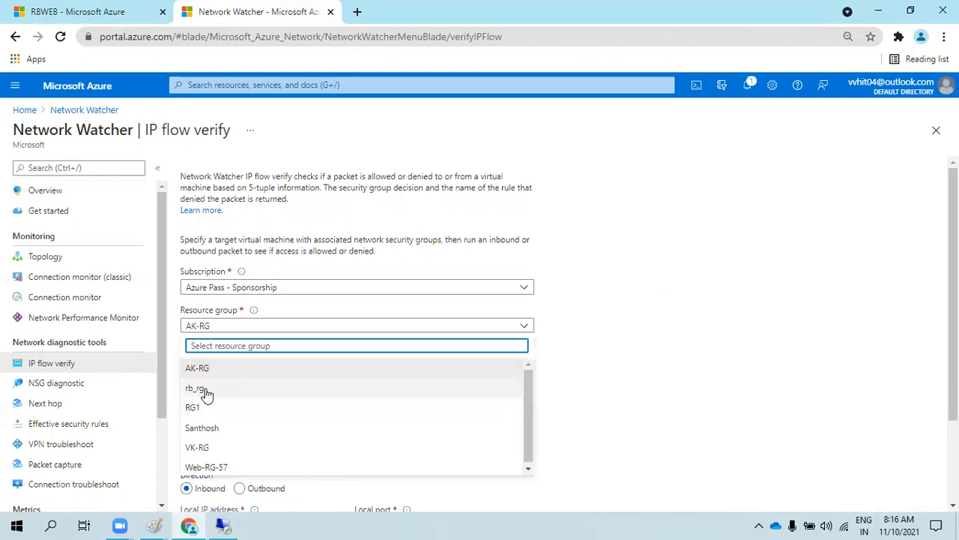
pyautogui.click(197, 388)
pyautogui.click(218, 367)
pyautogui.click(219, 374)
pyautogui.scroll(-3, 220, 386)
pyautogui.click(216, 381)
pyautogui.click(393, 413)
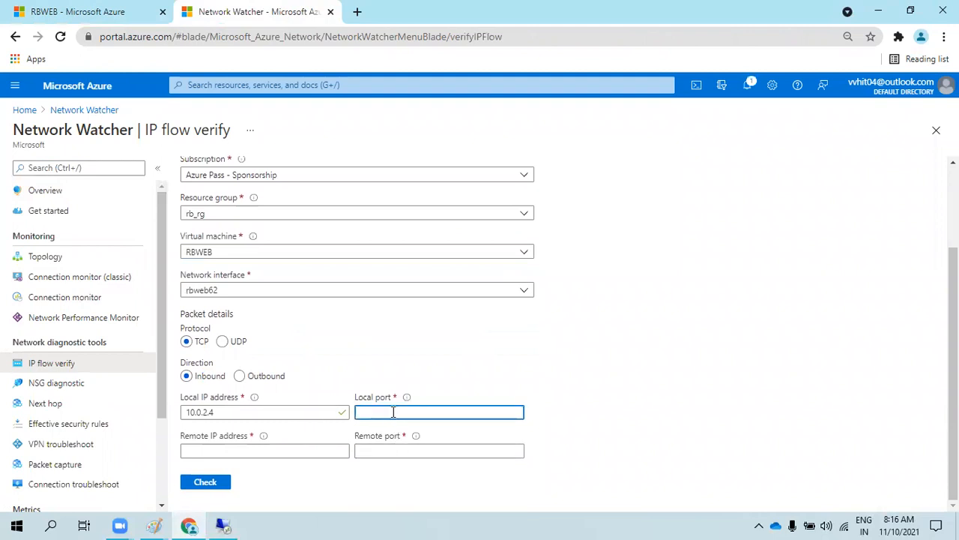
# Search Google in a new browser tab for "what is my ip" and copy the displayed public IP address.
pyautogui.click(357, 27)
pyautogui.write('what is')
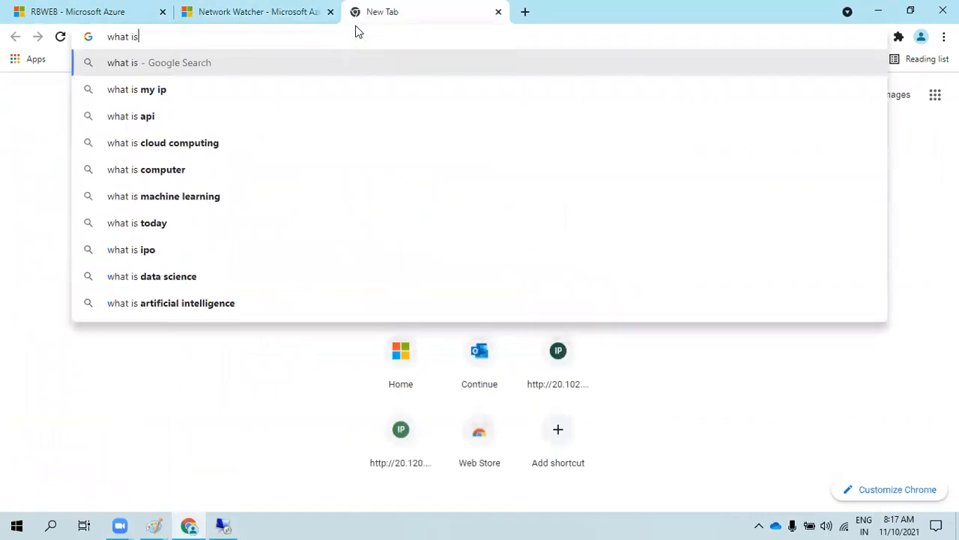
pyautogui.press('Down')
pyautogui.press('Return')
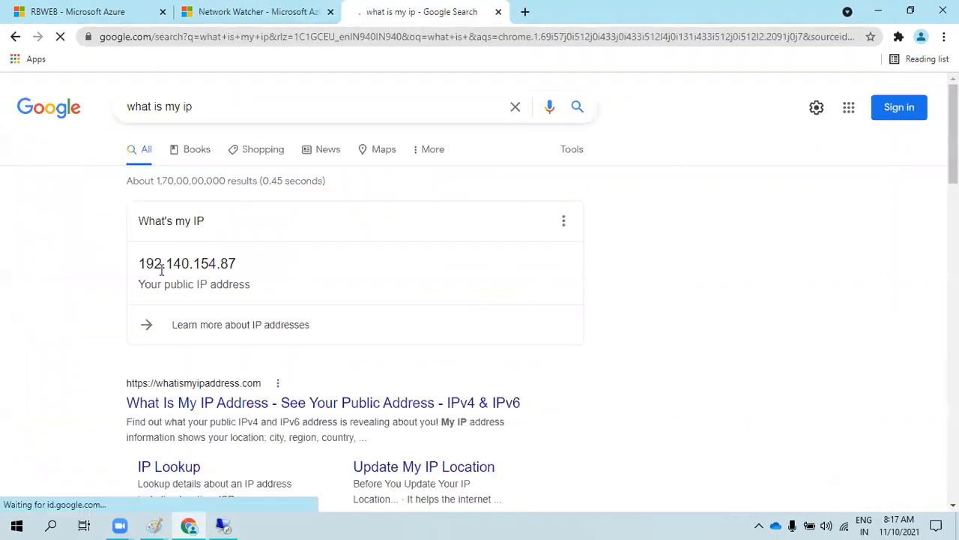
pyautogui.doubleClick(161, 269)
pyautogui.hotkey('ctrl', 'c')
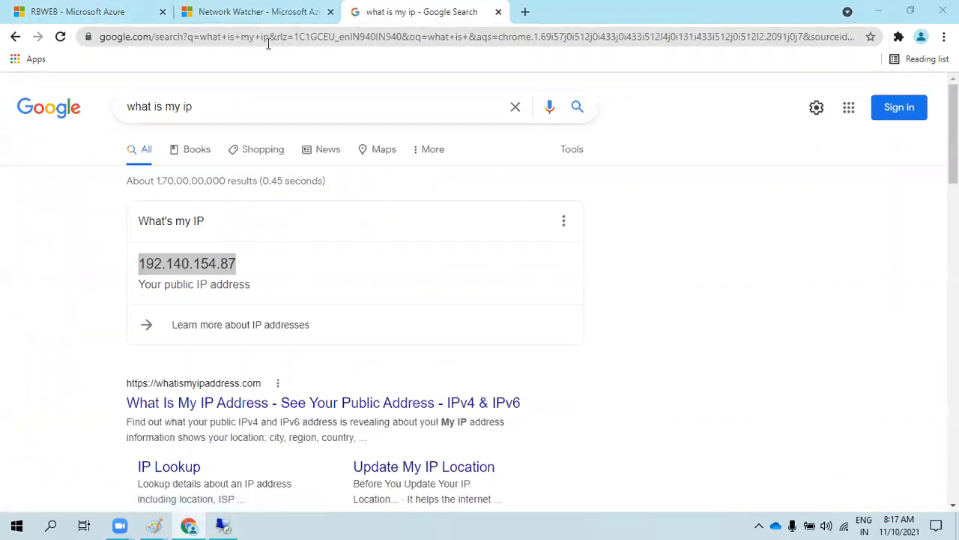
# Paste the copied public IP as the IP flow check's remote address, set the remote port to *, and run the check.
pyautogui.click(247, 17)
pyautogui.click(204, 449)
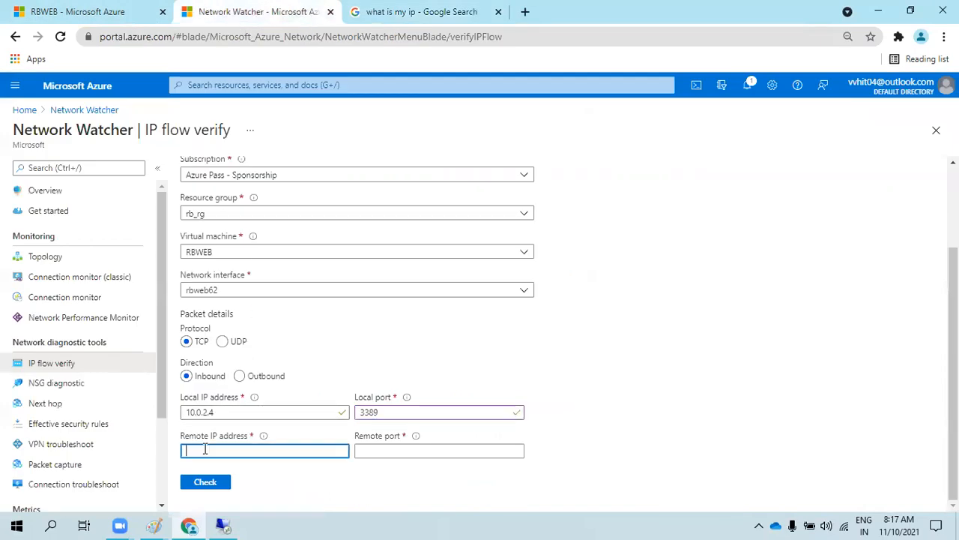
pyautogui.hotkey('ctrl', 'v')
pyautogui.click(397, 449)
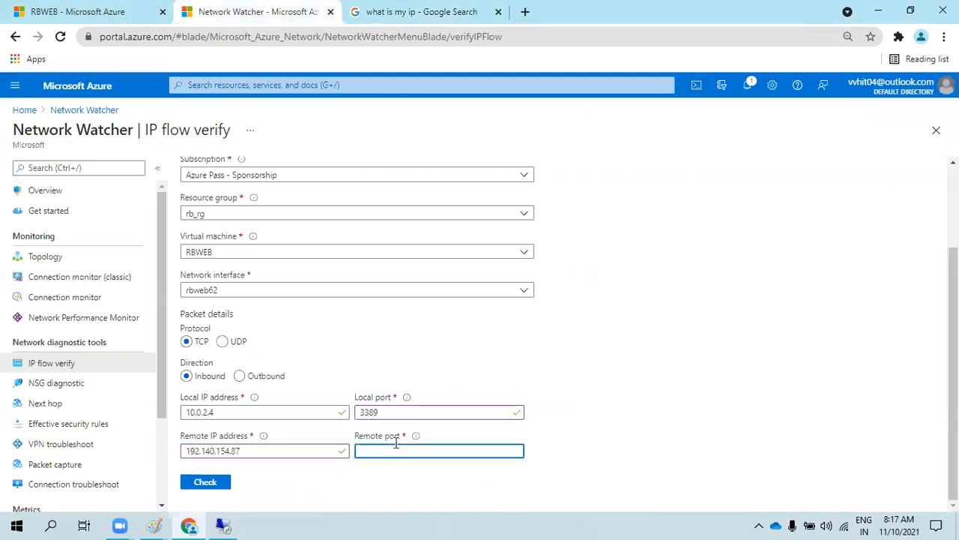
pyautogui.write('*')
pyautogui.click(686, 442)
pyautogui.click(208, 482)
pyautogui.scroll(-1, 362, 458)
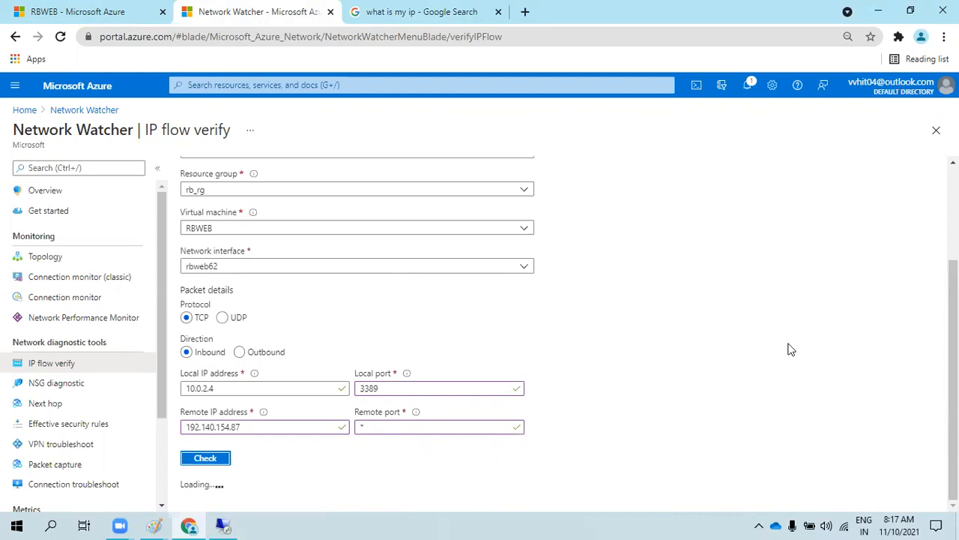
# Briefly bring up the Remote Desktop Connection window, minimize it, and examine the IP flow check's result.
pyautogui.click(226, 525)
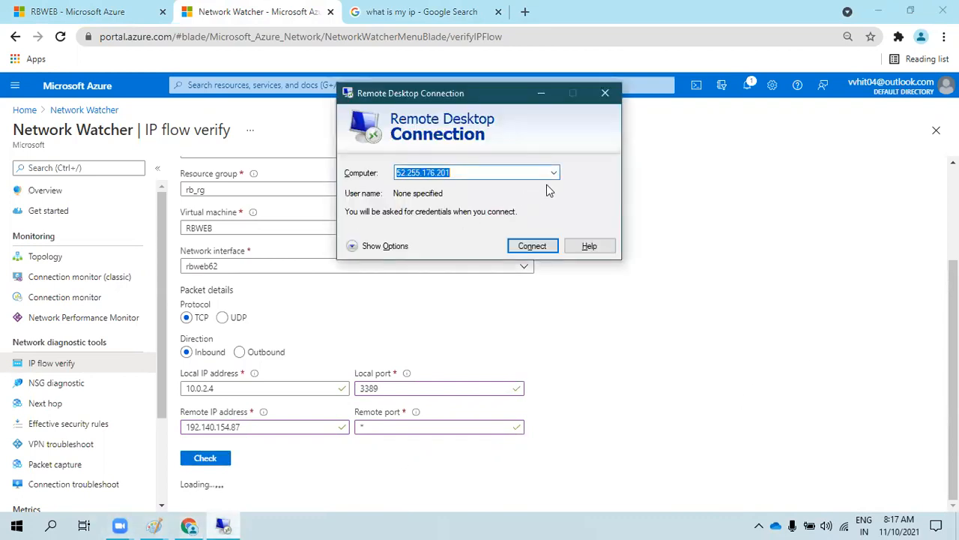
pyautogui.click(536, 93)
pyautogui.scroll(-1, 358, 470)
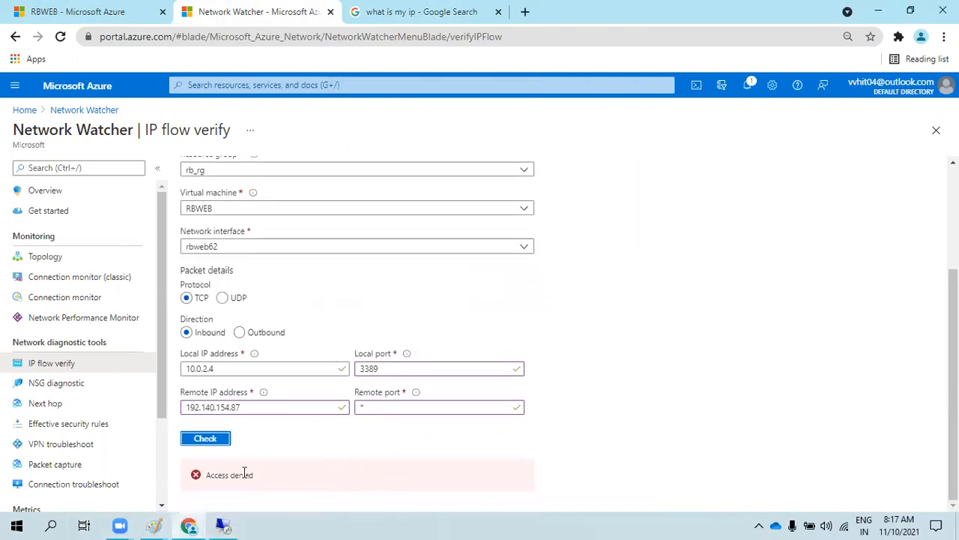
pyautogui.moveTo(209, 475)
pyautogui.mouseDown()
pyautogui.moveTo(232, 470)
pyautogui.moveTo(209, 471)
pyautogui.mouseUp()
pyautogui.click(260, 474)
# Switch to the Remote Desktop Connection window and try connecting to 52.255.176.201, closing the connection dialog.
pyautogui.click(223, 526)
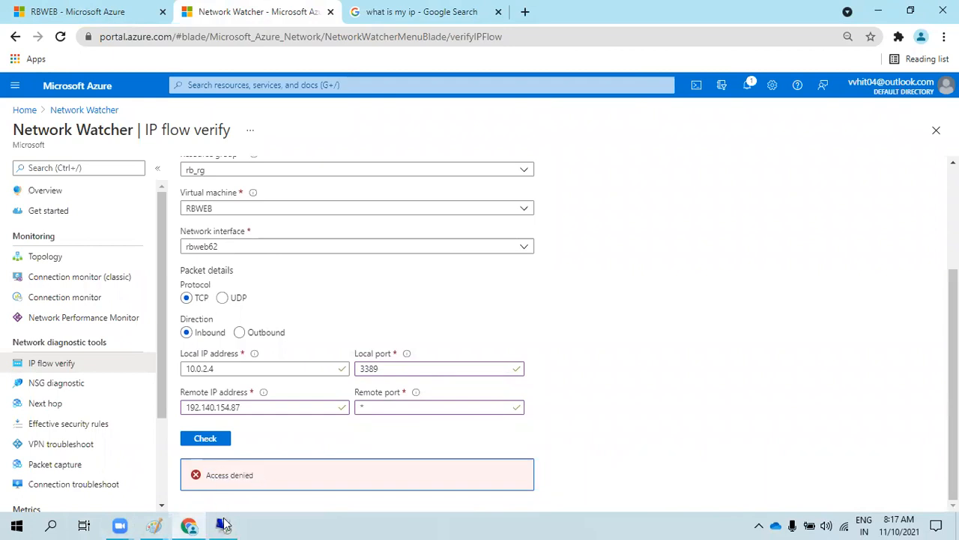
pyautogui.click(524, 250)
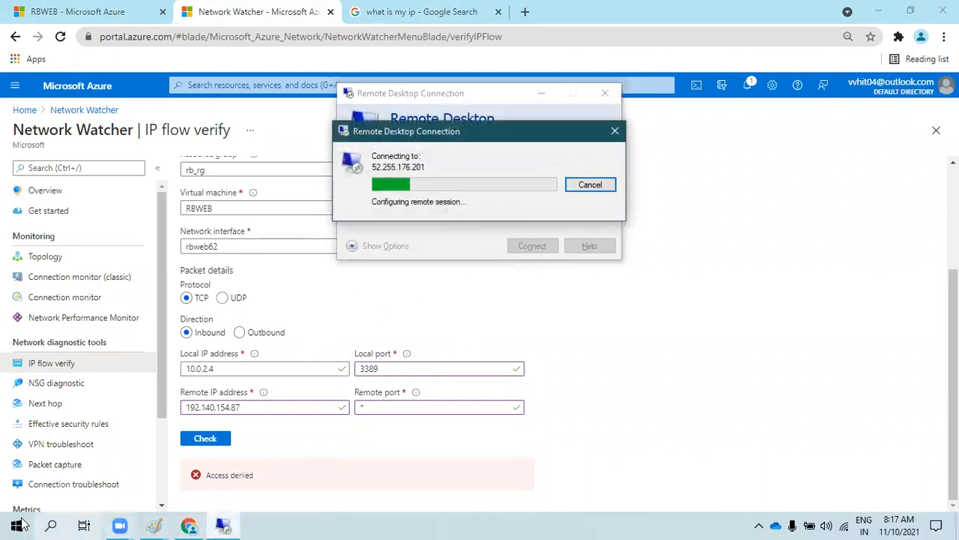
pyautogui.click(532, 269)
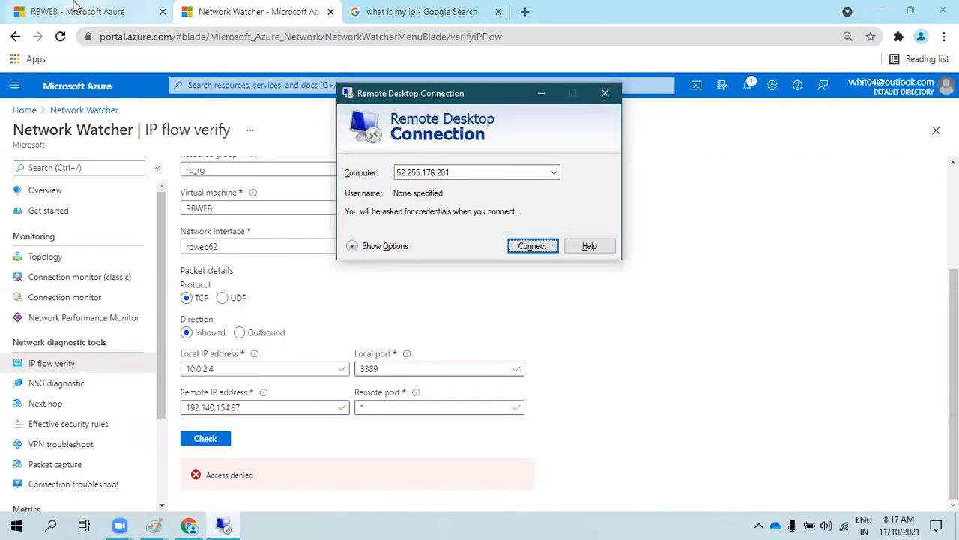
# Go back to RBWEB's Networking page and examine its IP configuration, NIC public IP and inbound port rules.
pyautogui.click(75, 10)
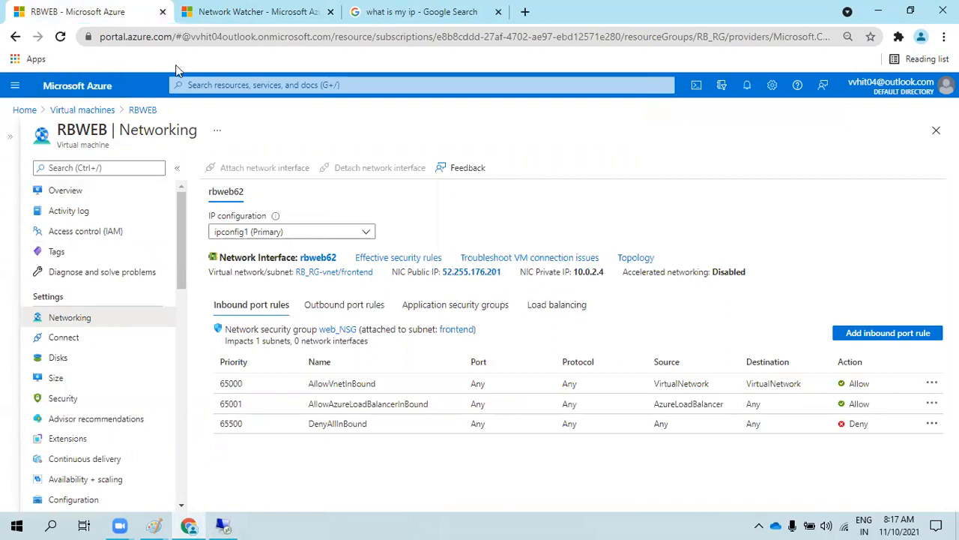
pyautogui.click(299, 233)
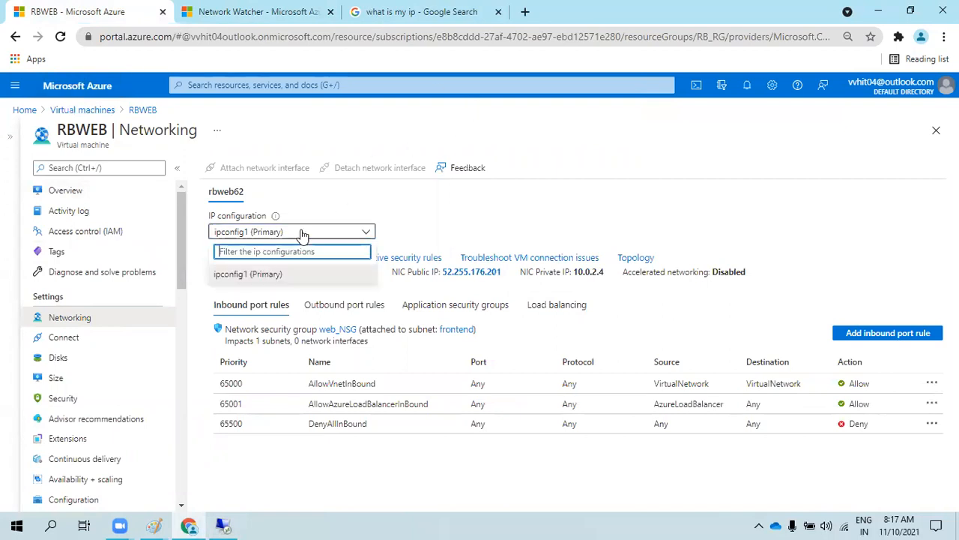
pyautogui.click(479, 224)
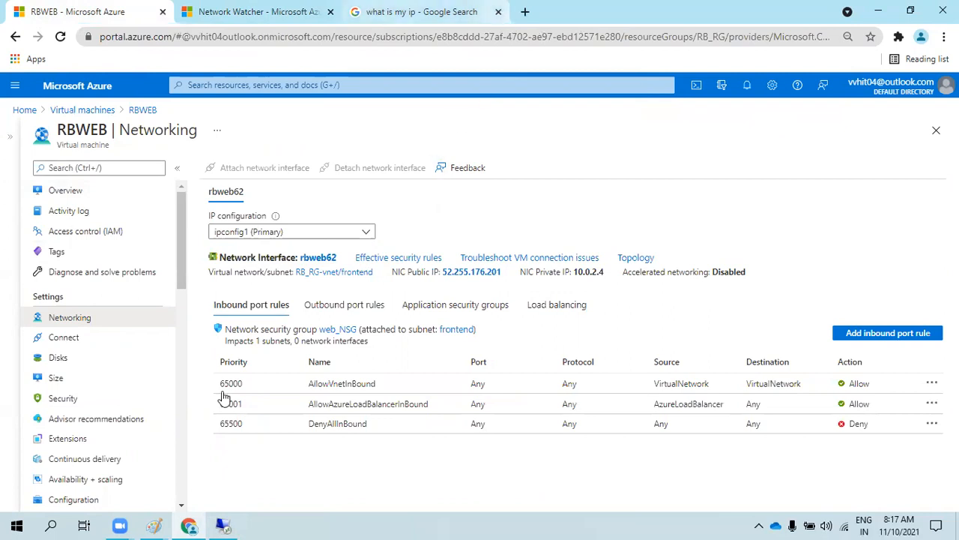
pyautogui.moveTo(503, 273); pyautogui.dragTo(442, 270)
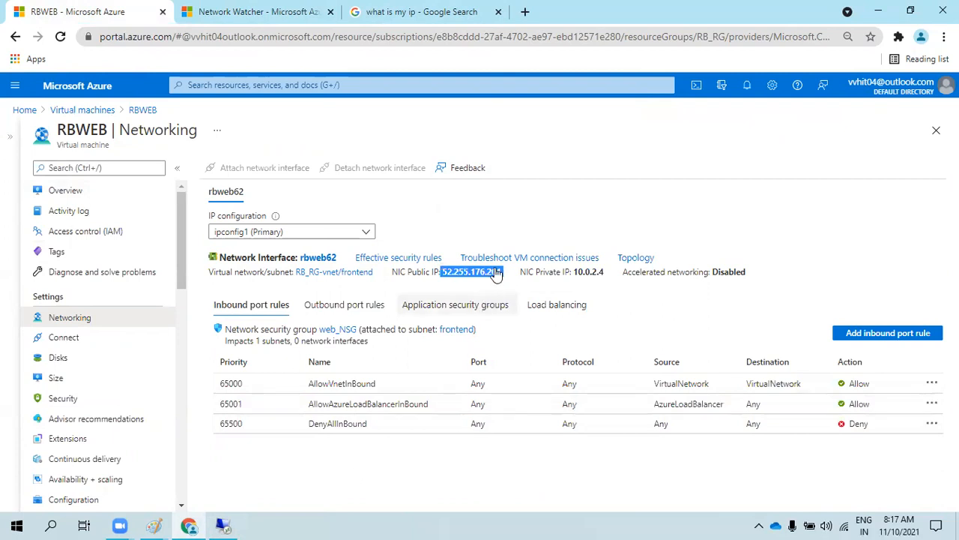
pyautogui.click(538, 208)
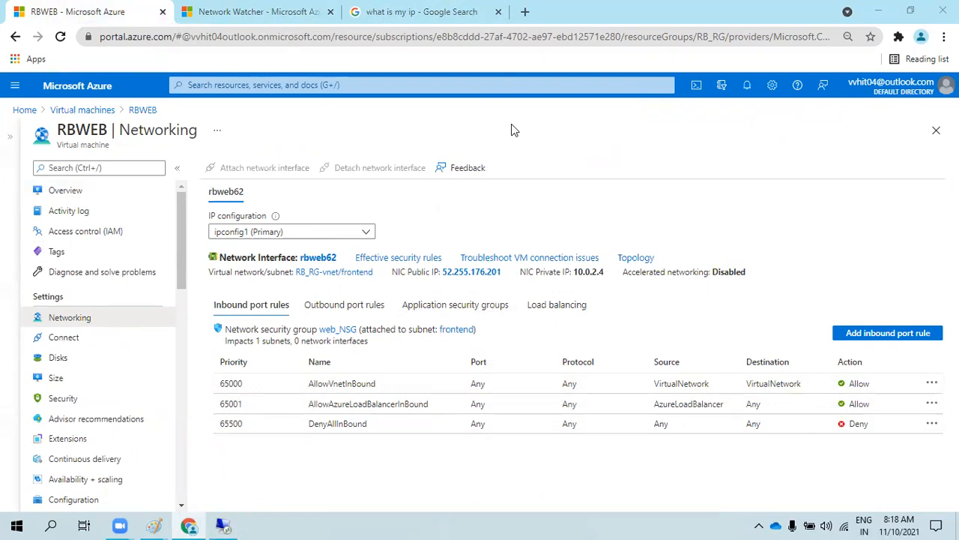
# Retry the remote desktop connection to 52.255.176.201 and rerun Network Watcher's IP flow check, dismissing the connection dialog.
pyautogui.click(530, 247)
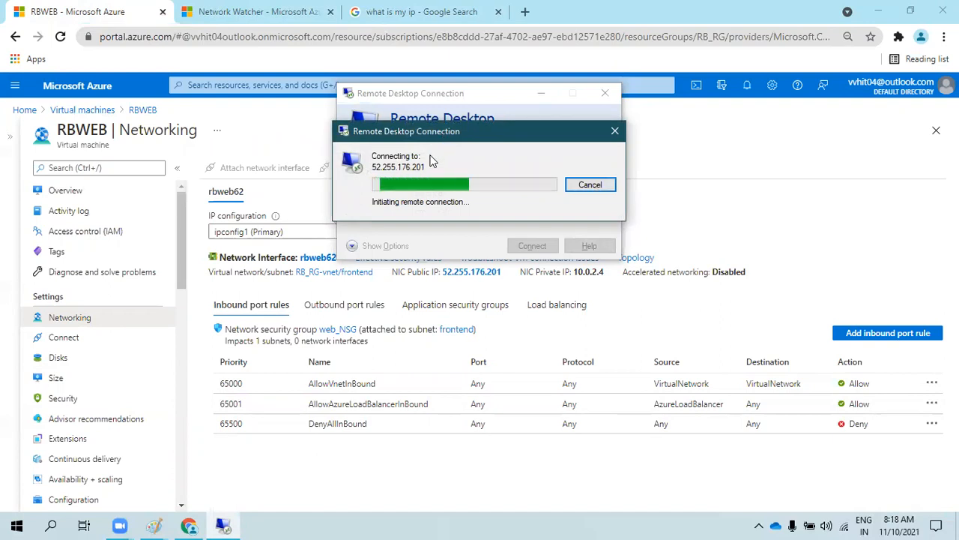
pyautogui.click(251, 21)
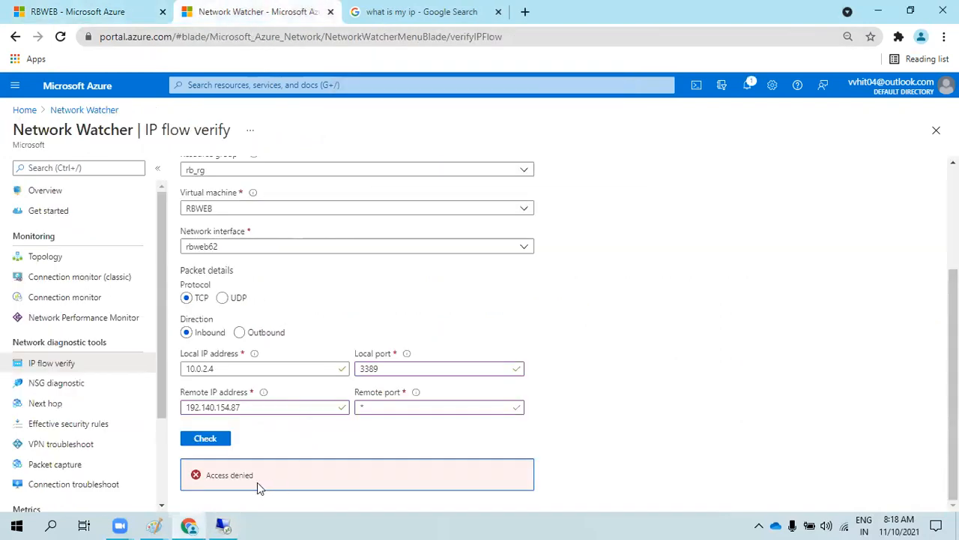
pyautogui.click(204, 441)
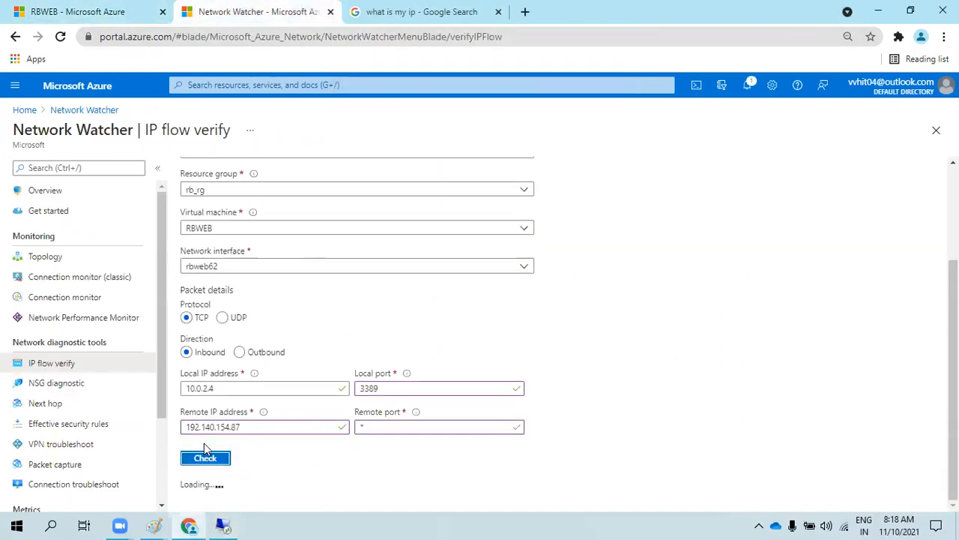
pyautogui.click(37, 12)
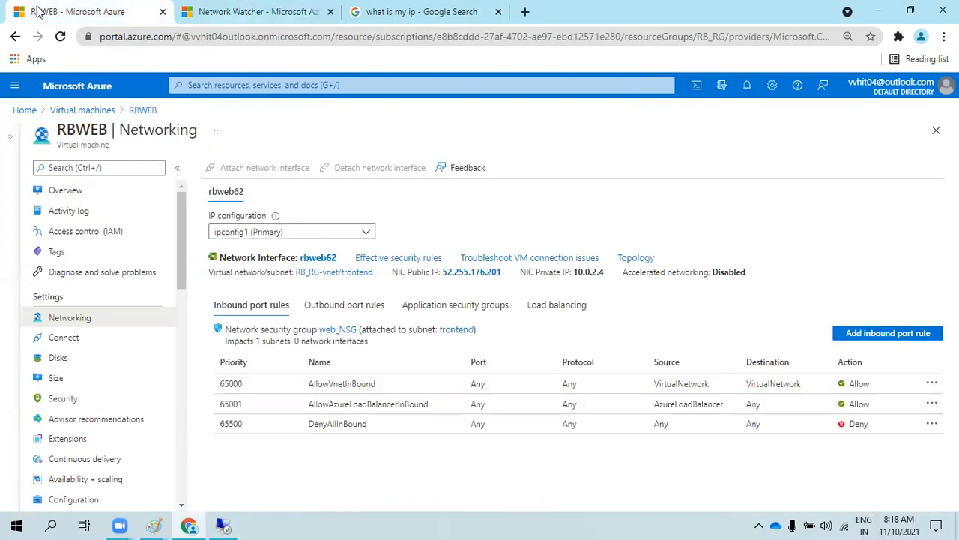
pyautogui.click(224, 525)
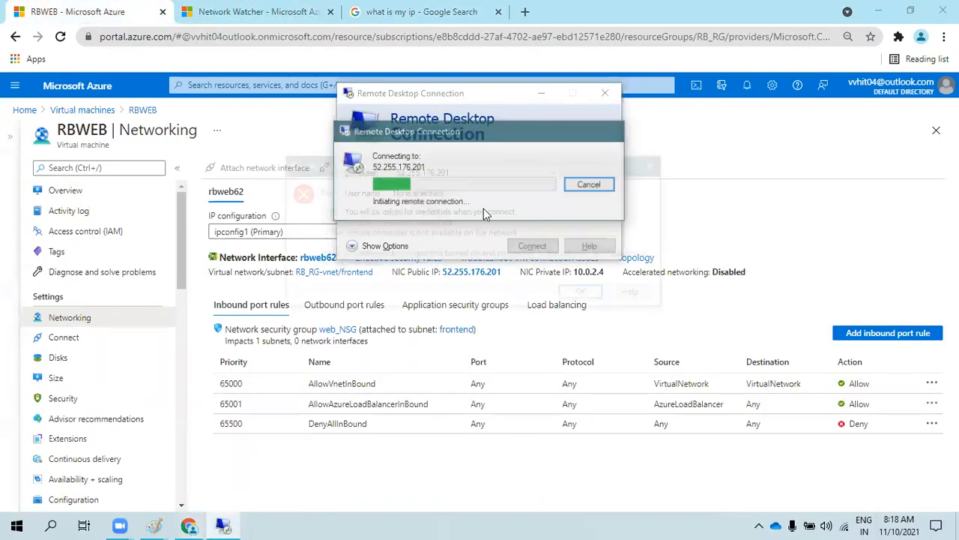
pyautogui.click(579, 295)
pyautogui.click(228, 16)
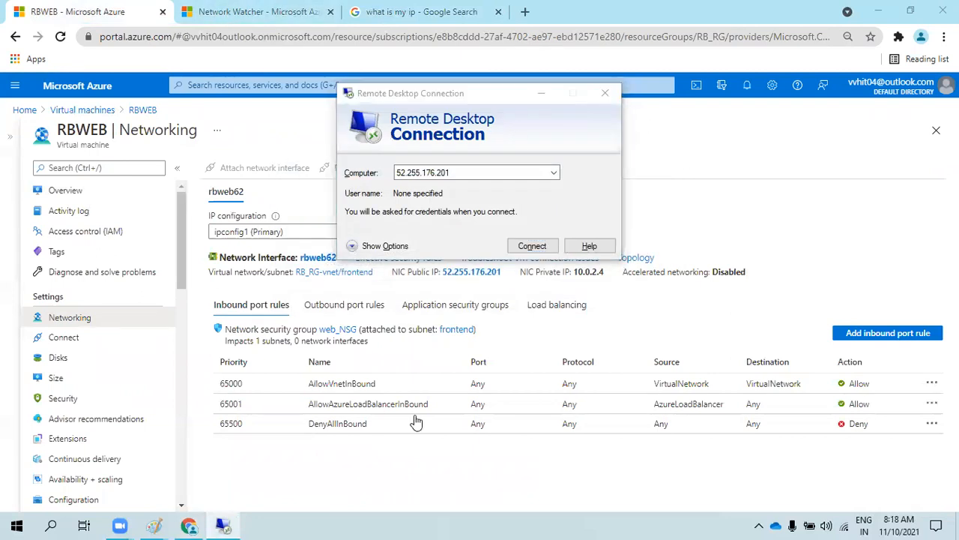
# Start a new inbound security rule on web_NSG with source IP Addresses and source address 192.140.154.87.
pyautogui.click(851, 342)
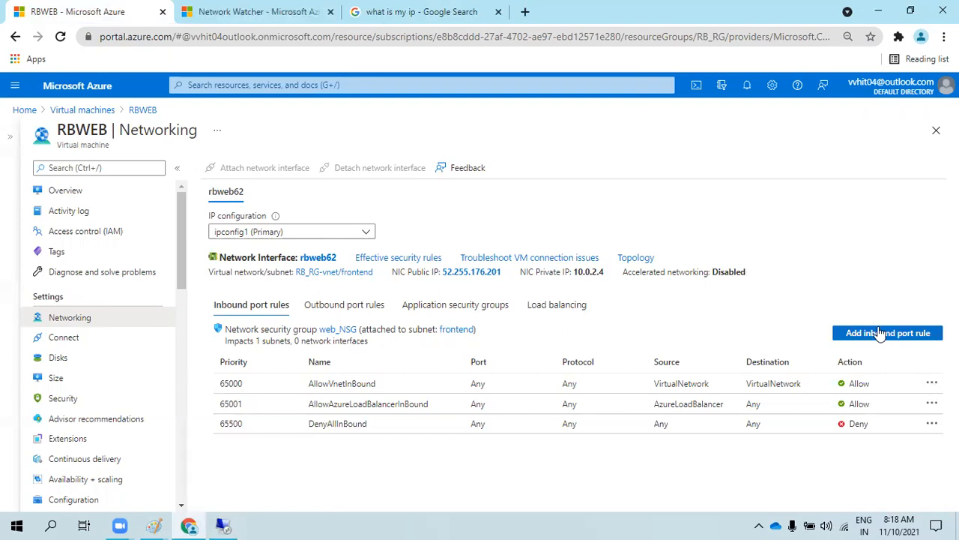
pyautogui.click(881, 332)
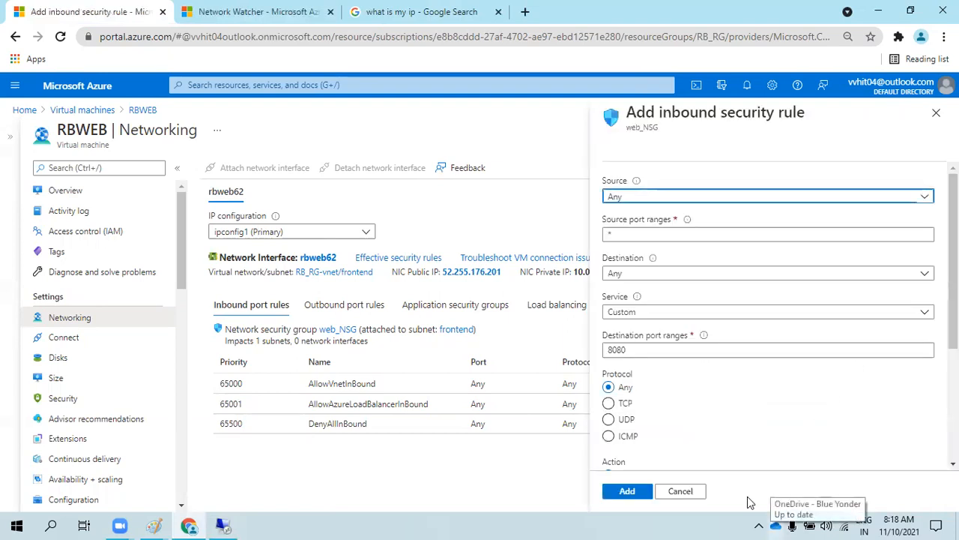
pyautogui.click(670, 199)
pyautogui.click(657, 234)
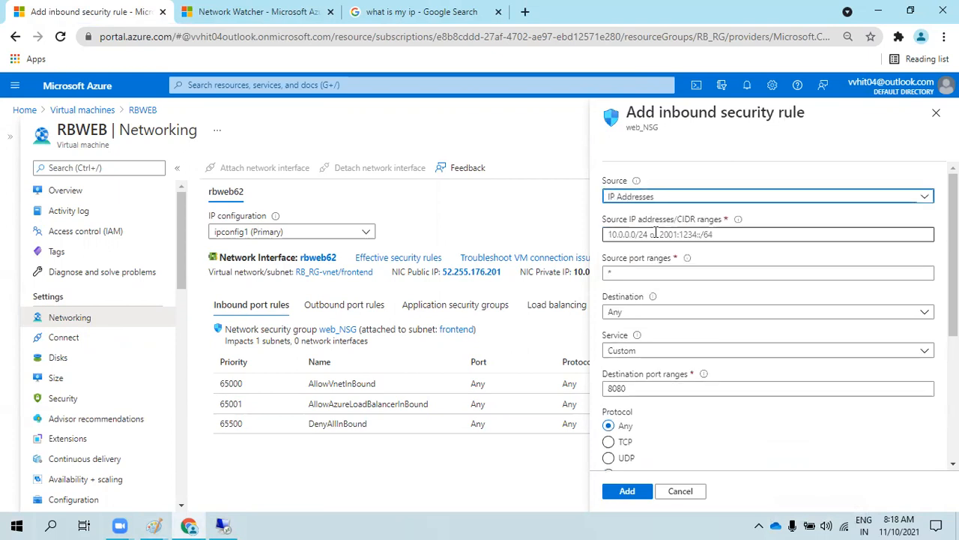
pyautogui.click(656, 234)
pyautogui.write('192.140.154.87')
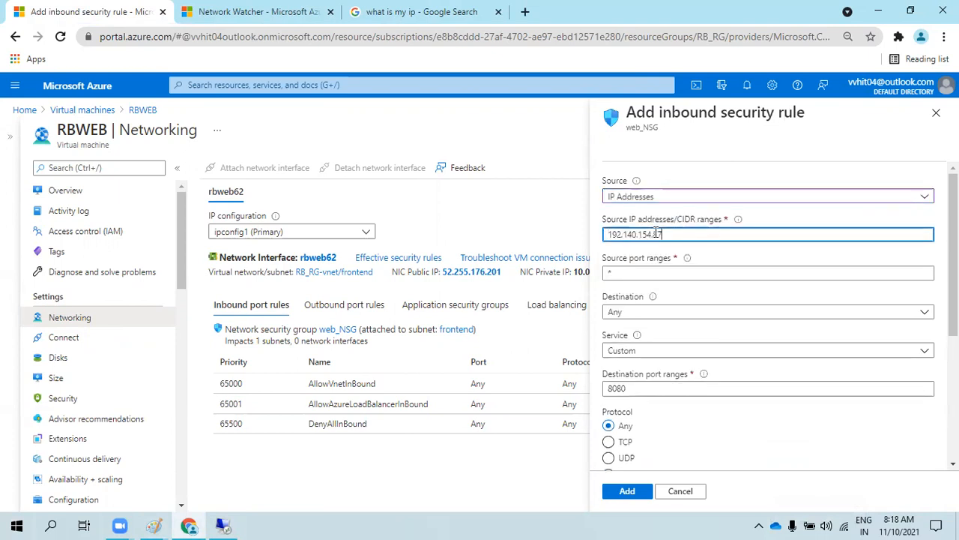
pyautogui.click(634, 312)
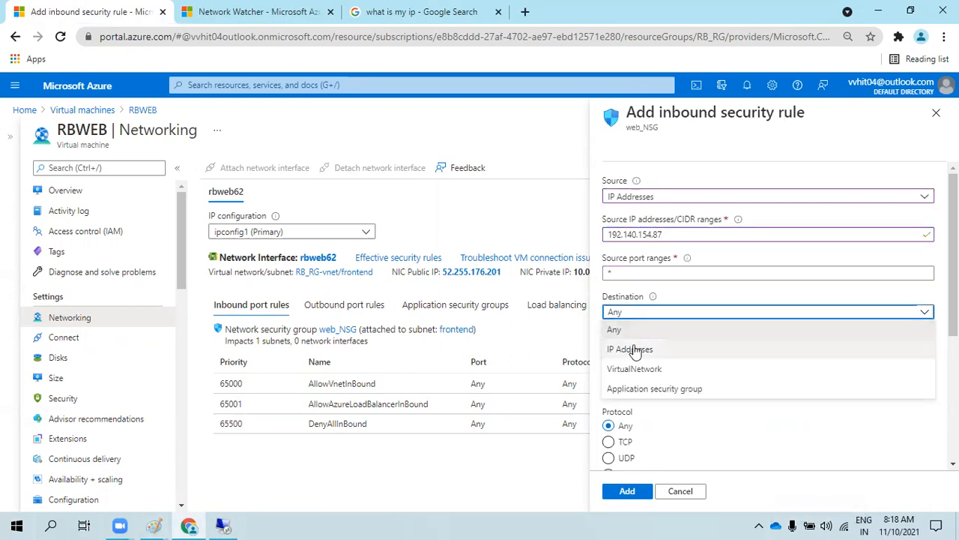
pyautogui.click(634, 349)
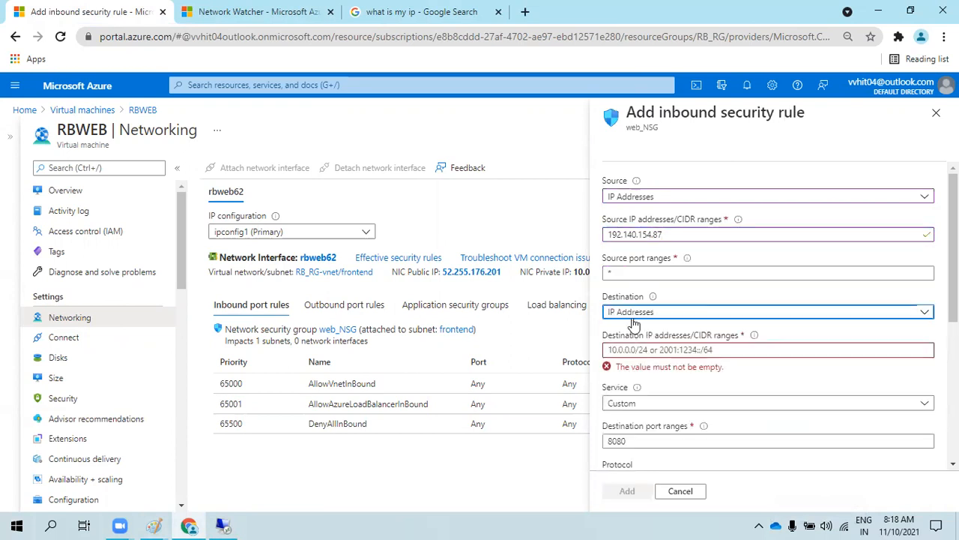
pyautogui.click(629, 312)
pyautogui.click(628, 327)
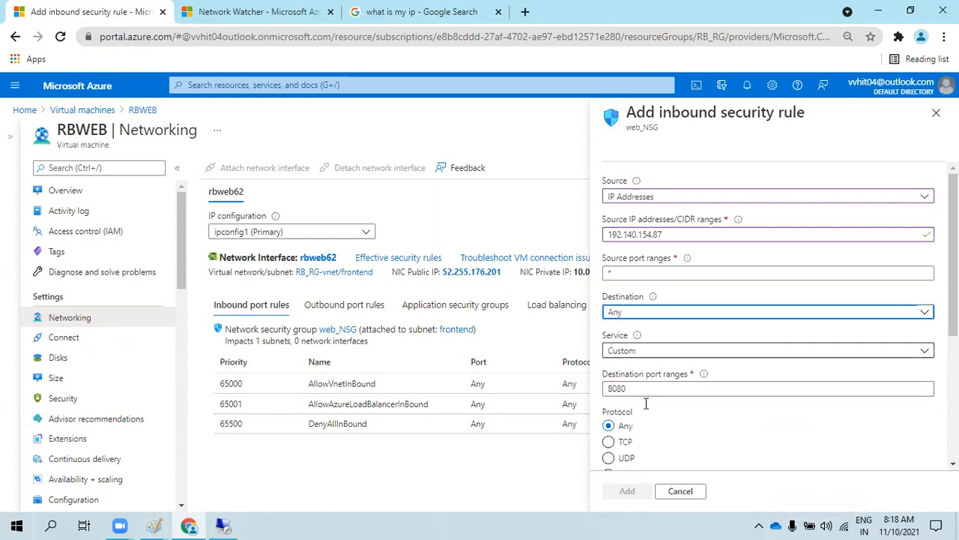
# Set the rule's destination port range to 3389, name it Port_3389, and add it to web_NSG.
pyautogui.scroll(-3, 645, 408)
pyautogui.click(612, 178)
pyautogui.doubleClick(613, 178)
pyautogui.write('3389')
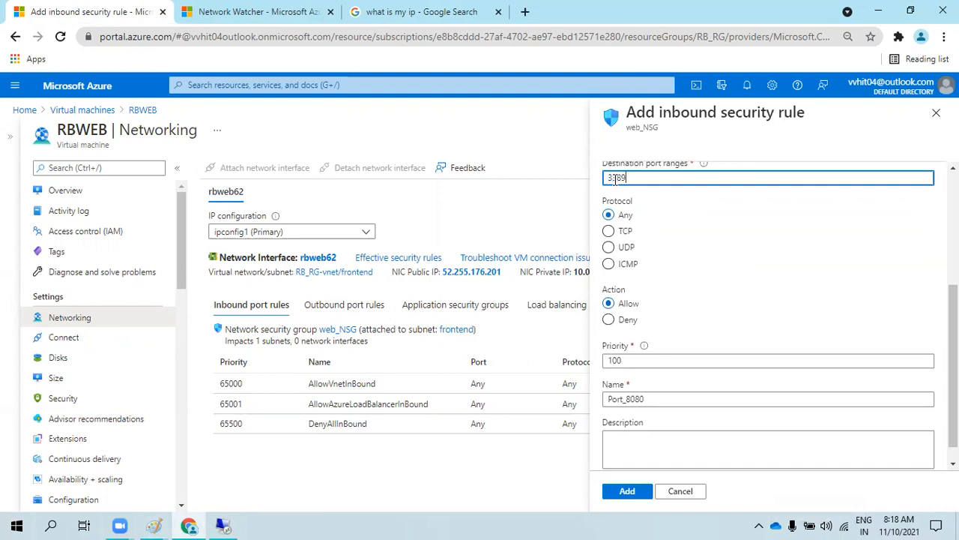
pyautogui.moveTo(628, 399); pyautogui.dragTo(713, 402)
pyautogui.write('3389')
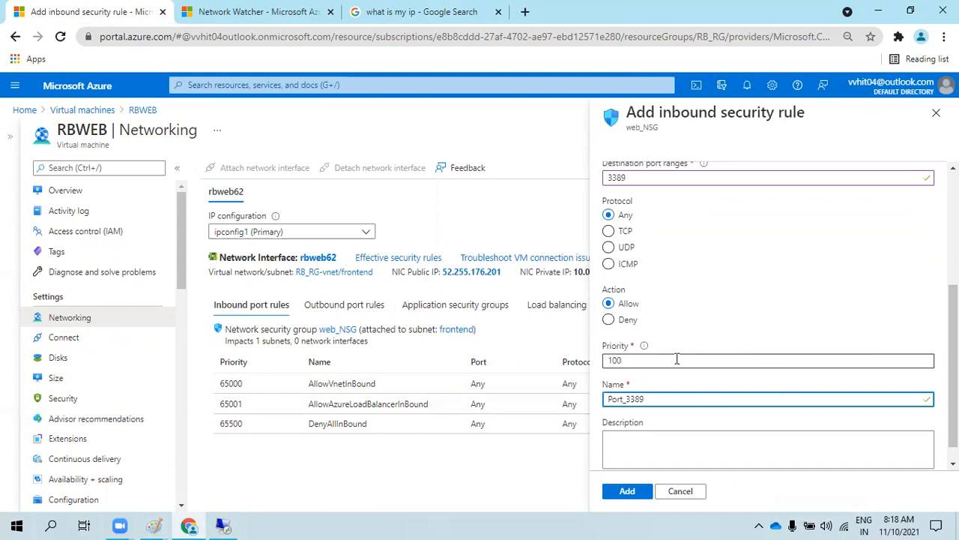
pyautogui.click(632, 490)
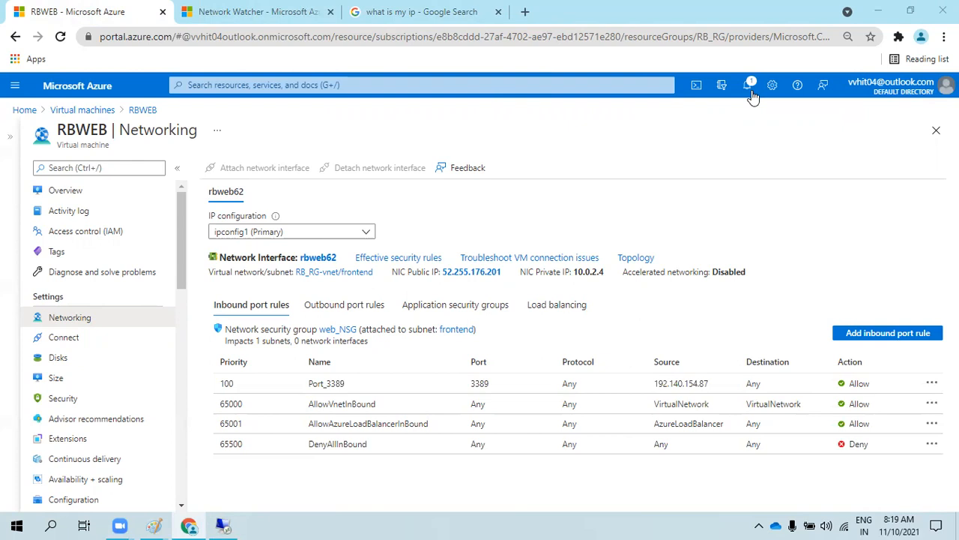
# Switch to Remote Desktop Connection, try connecting to 52.255.176.201, and cancel the credentials prompt.
pyautogui.click(228, 522)
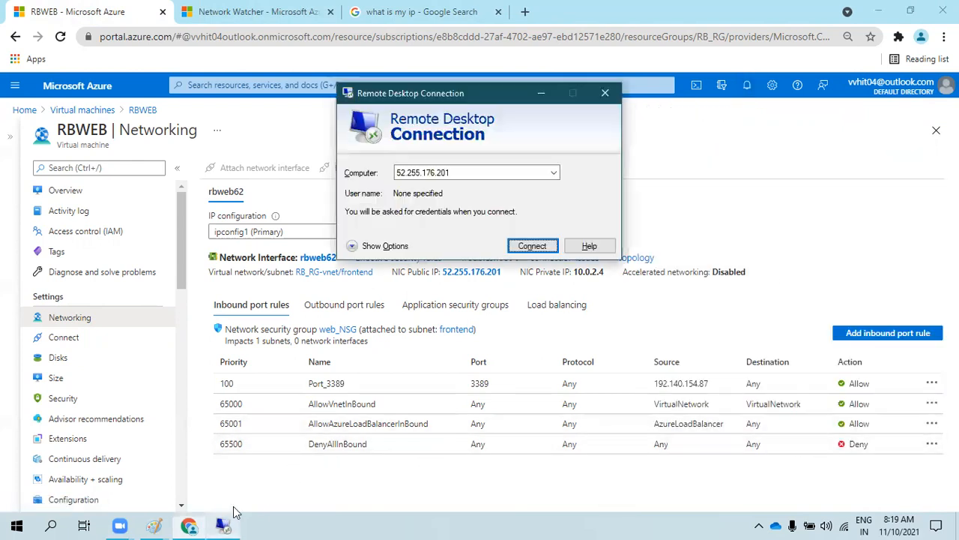
pyautogui.click(531, 246)
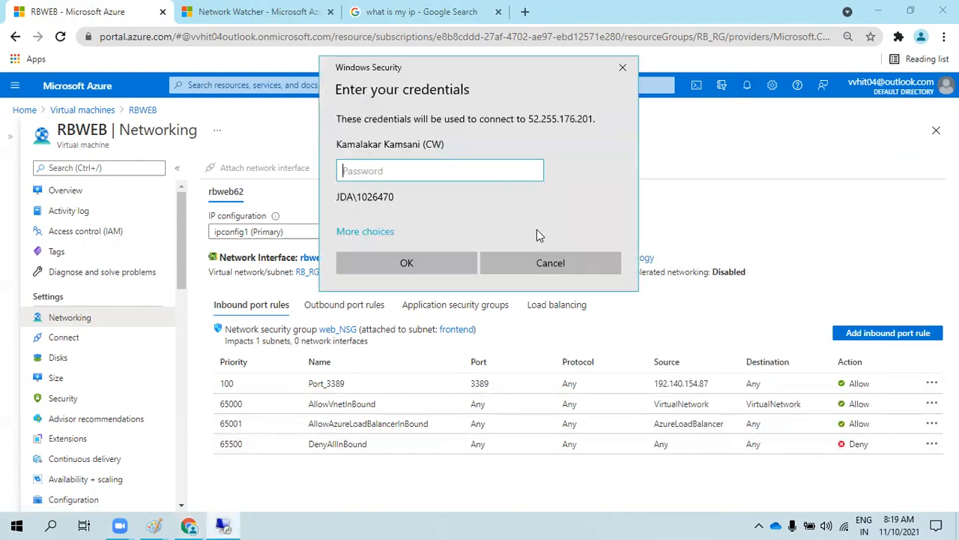
pyautogui.click(569, 270)
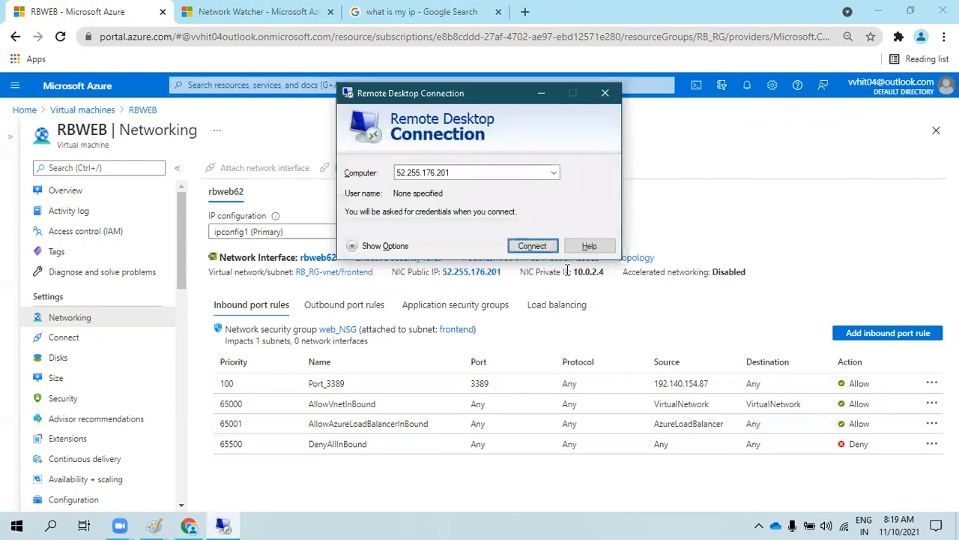
# Set the remote connection's user name to .\azureuser, try connecting, cancel the credentials prompt, and put the window away.
pyautogui.click(368, 245)
pyautogui.click(444, 242)
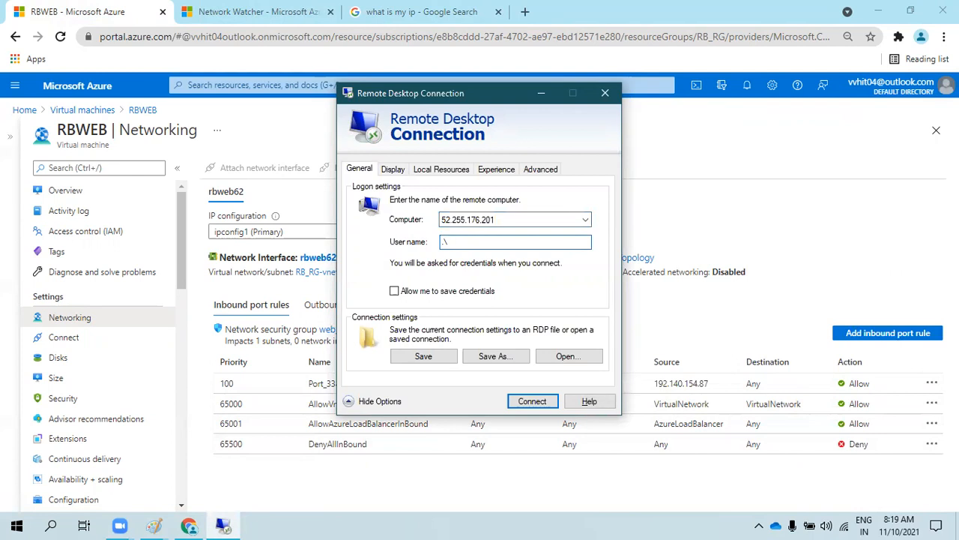
pyautogui.write('.\\azureuser')
pyautogui.press('Return')
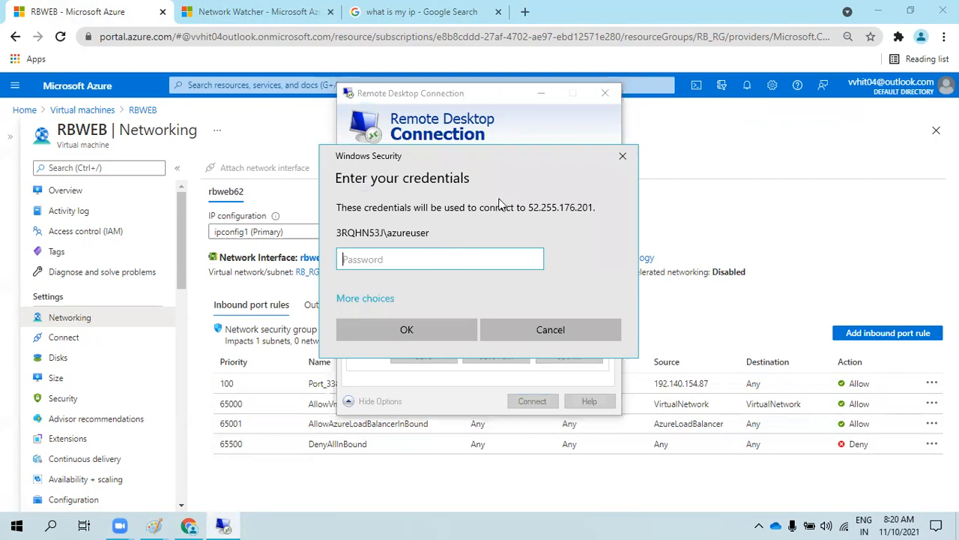
pyautogui.click(550, 329)
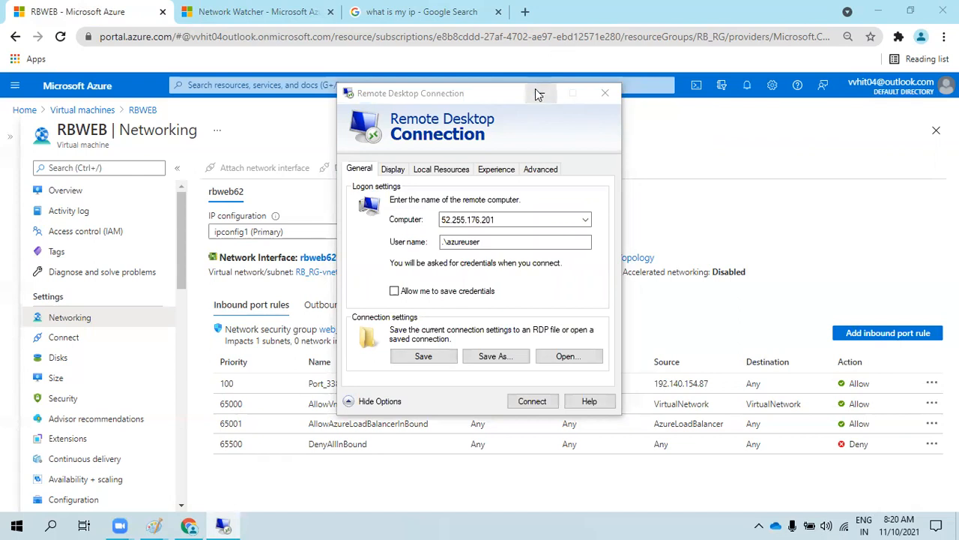
pyautogui.click(488, 93)
pyautogui.moveTo(485, 88); pyautogui.dragTo(241, 54)
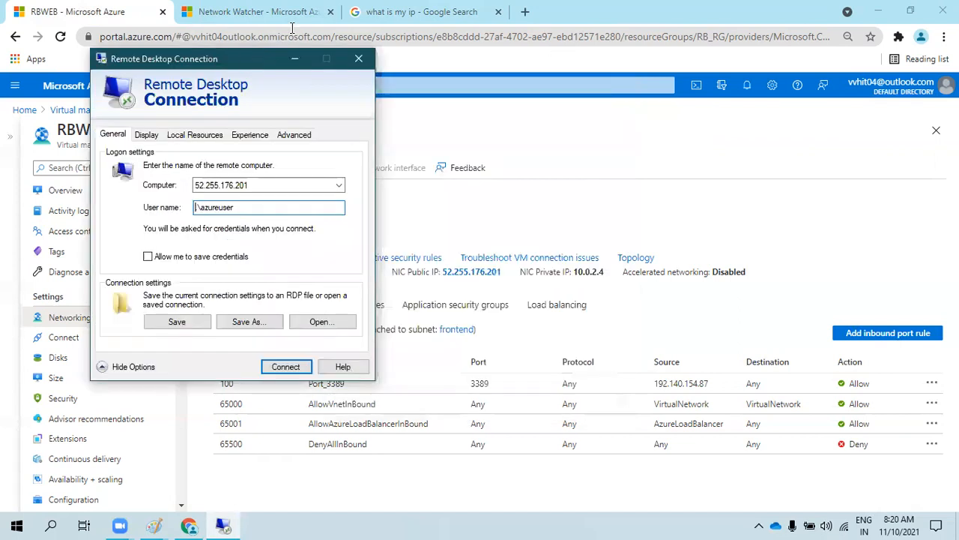
pyautogui.write('.')
pyautogui.click(346, 59)
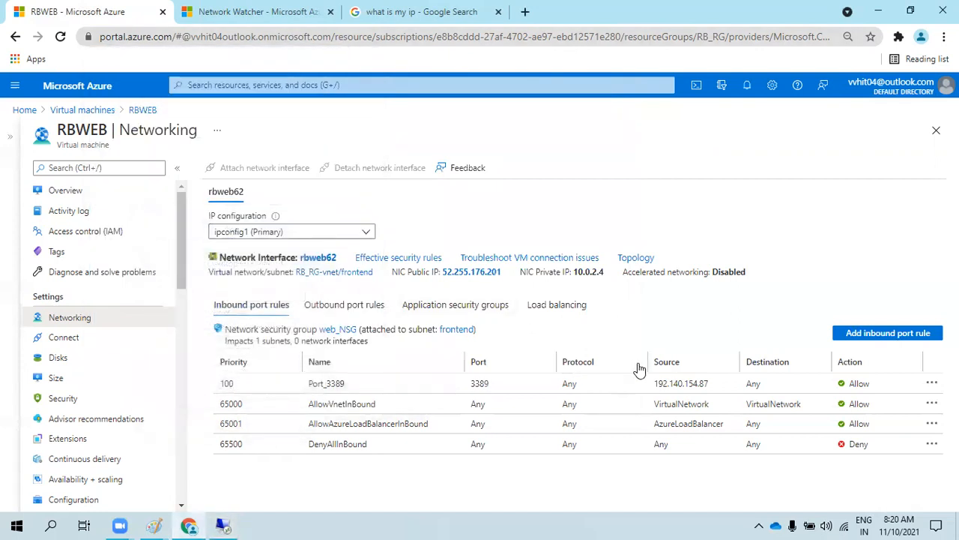
# Change the Port_3389 inbound rule's source to Any and save the rule.
pyautogui.click(682, 384)
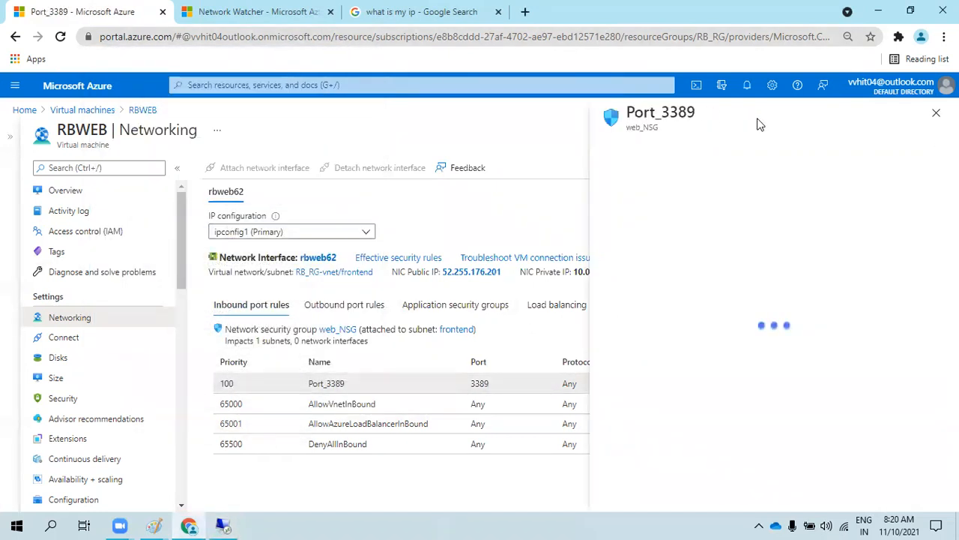
pyautogui.click(646, 198)
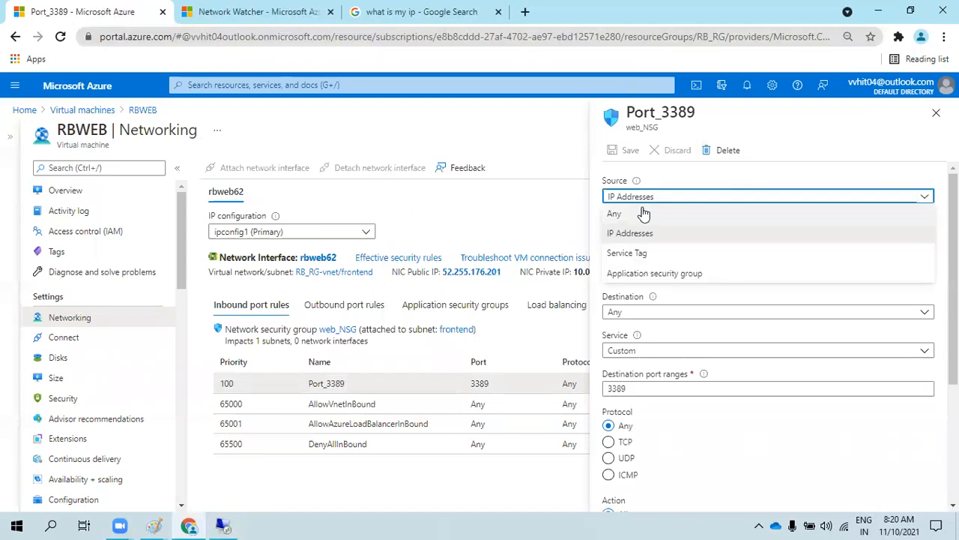
pyautogui.click(634, 215)
pyautogui.click(622, 150)
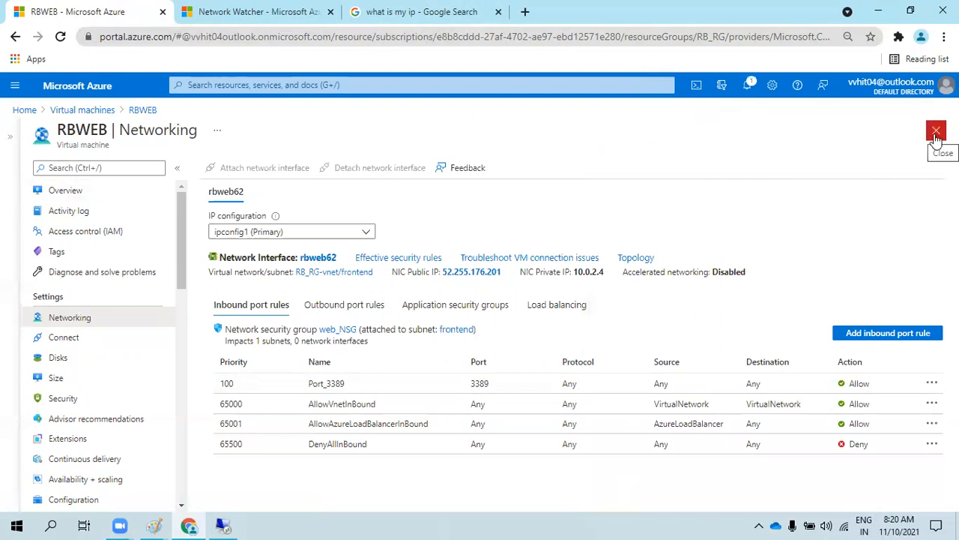
# Rerun Network Watcher's IP flow check for RBWEB, briefly viewing the network diagram in Paint before returning to the check.
pyautogui.click(259, 21)
pyautogui.scroll(-1, 234, 371)
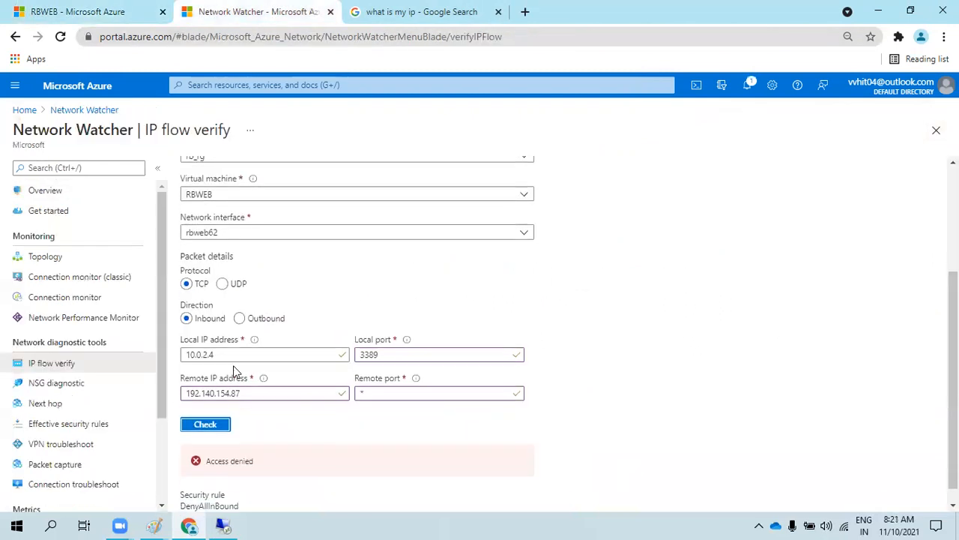
pyautogui.click(210, 411)
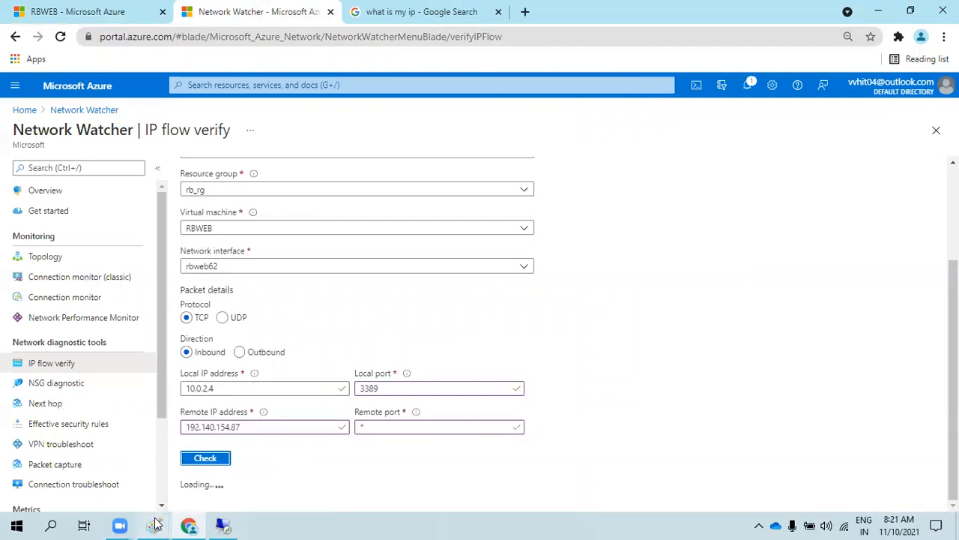
pyautogui.moveTo(154, 525)
pyautogui.click(109, 481)
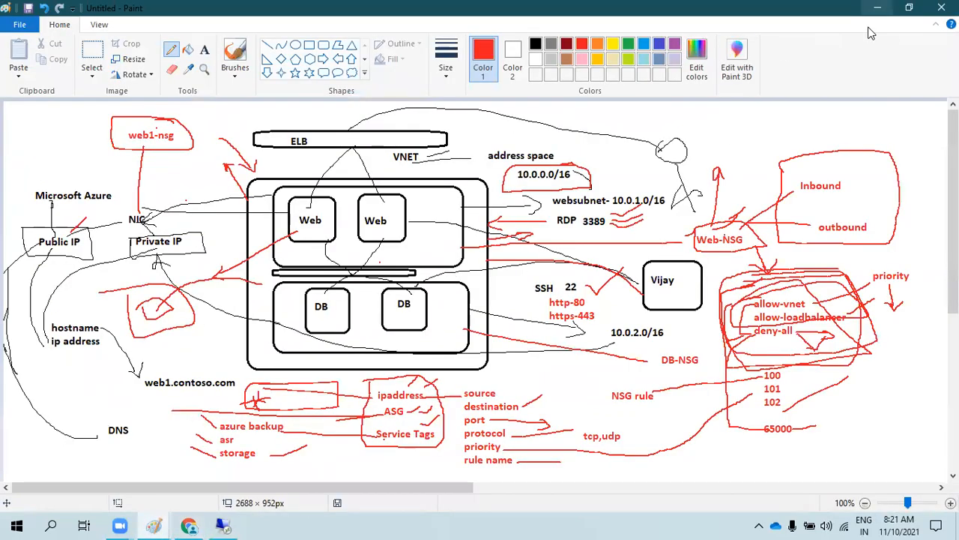
pyautogui.hotkey('alt', 'Tab')
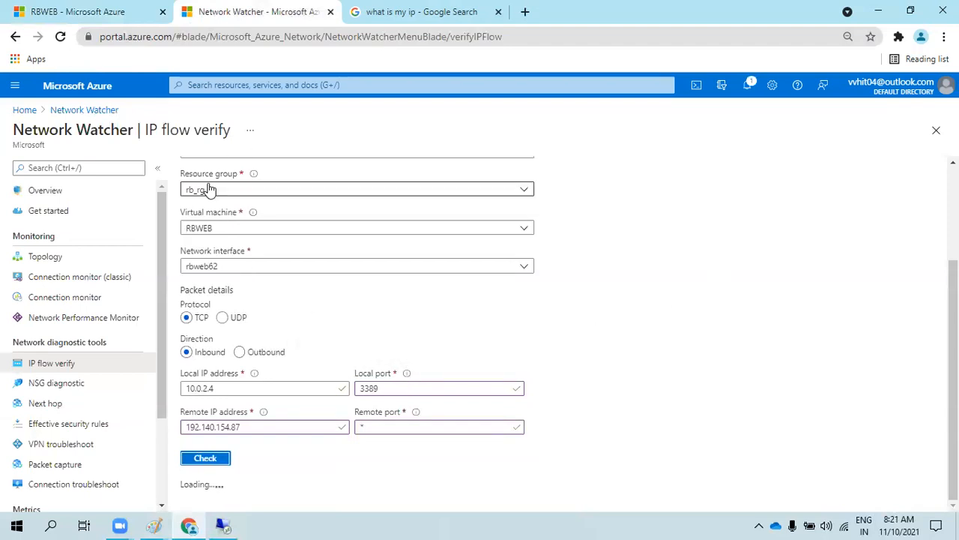
# Examine the IP flow check's access result and matching security rule, comparing them with RBWEB's inbound port rules.
pyautogui.scroll(-1, 310, 274)
pyautogui.moveTo(12, 132); pyautogui.dragTo(133, 131)
pyautogui.click(123, 128)
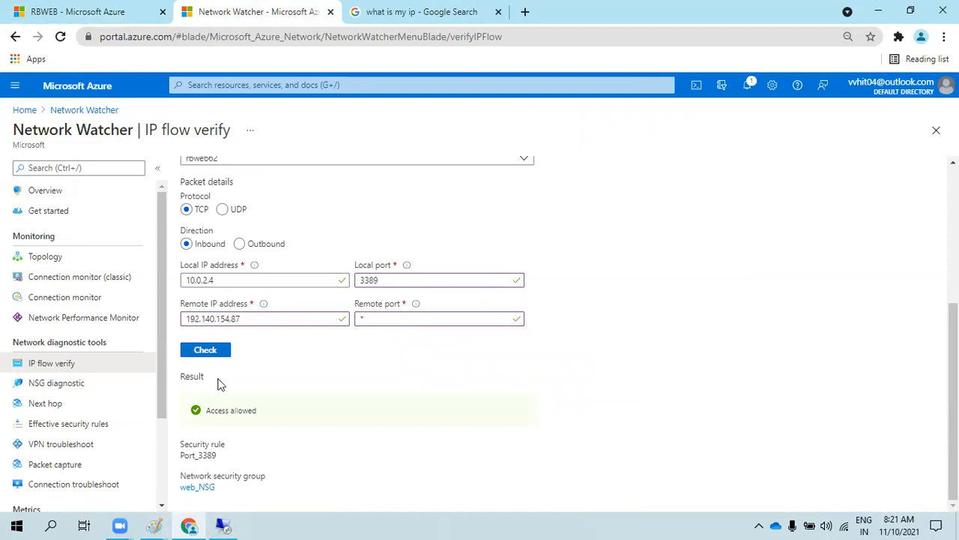
pyautogui.doubleClick(187, 456)
pyautogui.click(219, 460)
pyautogui.moveTo(216, 411); pyautogui.dragTo(290, 422)
pyautogui.click(193, 450)
pyautogui.moveTo(181, 455); pyautogui.dragTo(243, 457)
pyautogui.click(4, 16)
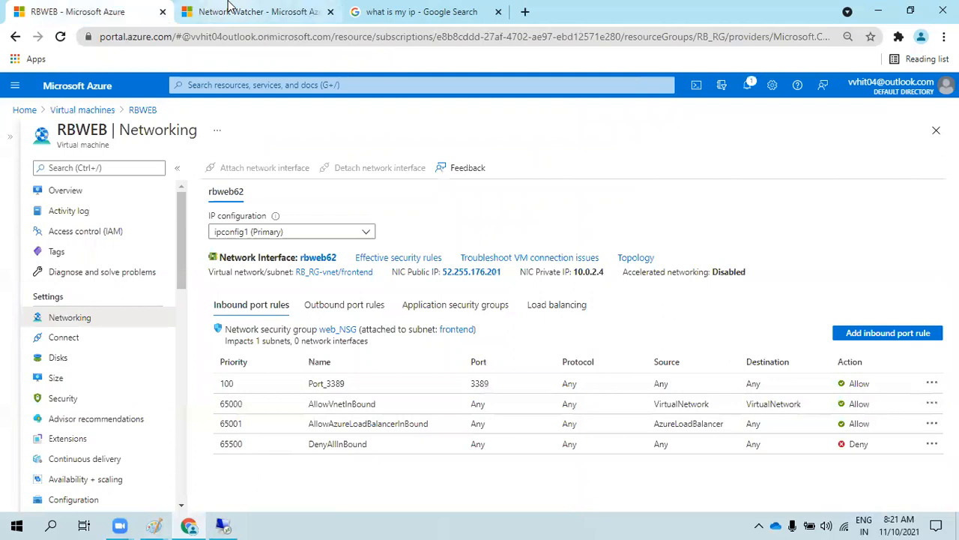
pyautogui.click(229, 9)
pyautogui.click(193, 465)
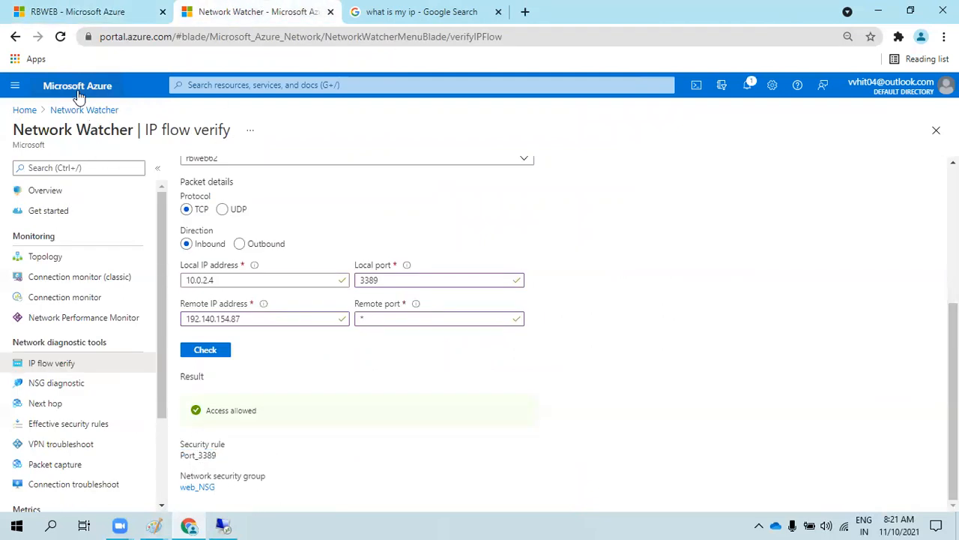
pyautogui.click(99, 13)
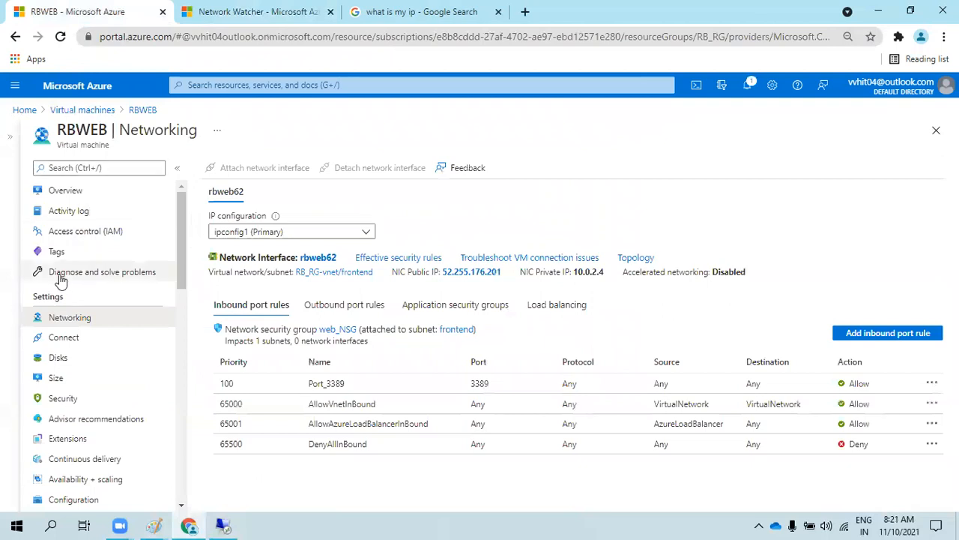
# Open RBWEB's disks page, and switch to a new blank Paint drawing.
pyautogui.click(57, 363)
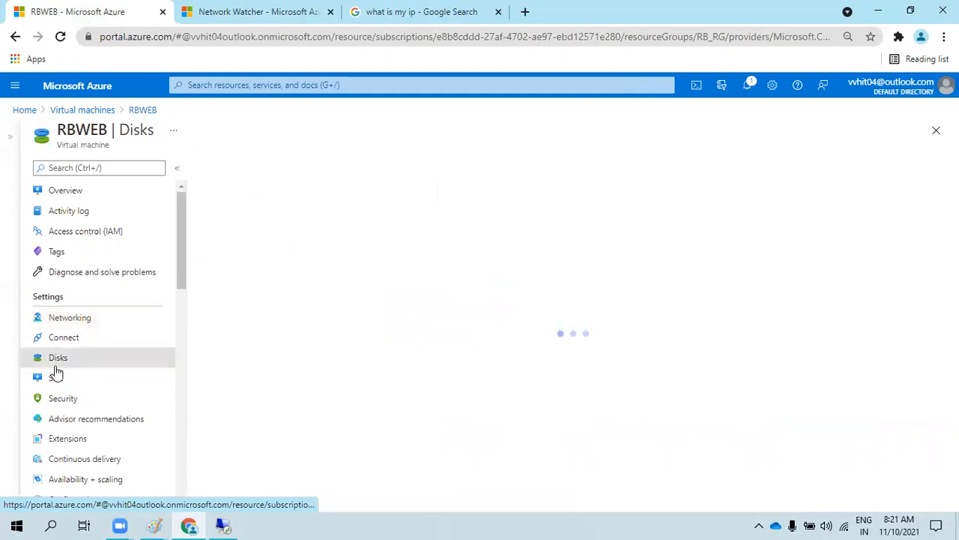
pyautogui.rightClick(154, 525)
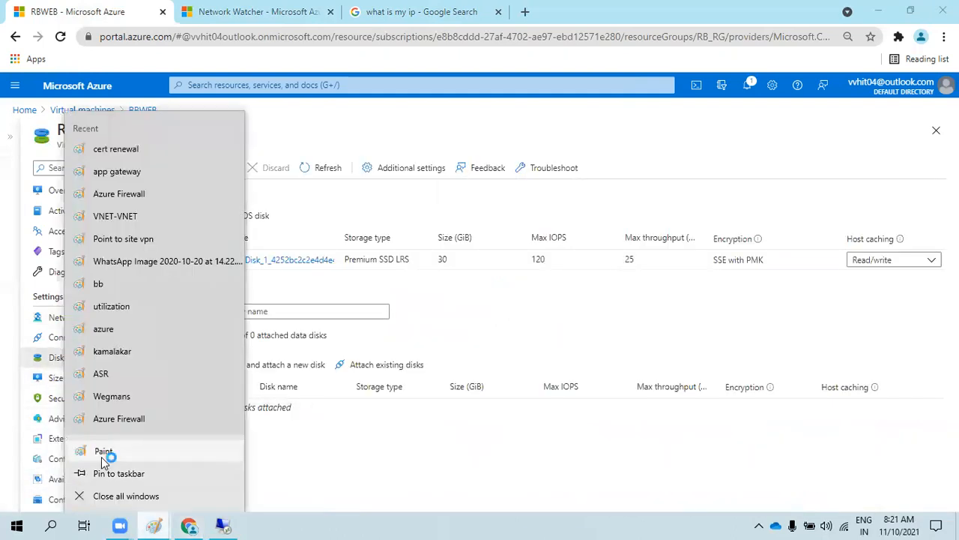
pyautogui.click(79, 454)
# Draw a rounded rectangle in the upper part of the blank canvas and label it "OS DISK".
pyautogui.click(323, 45)
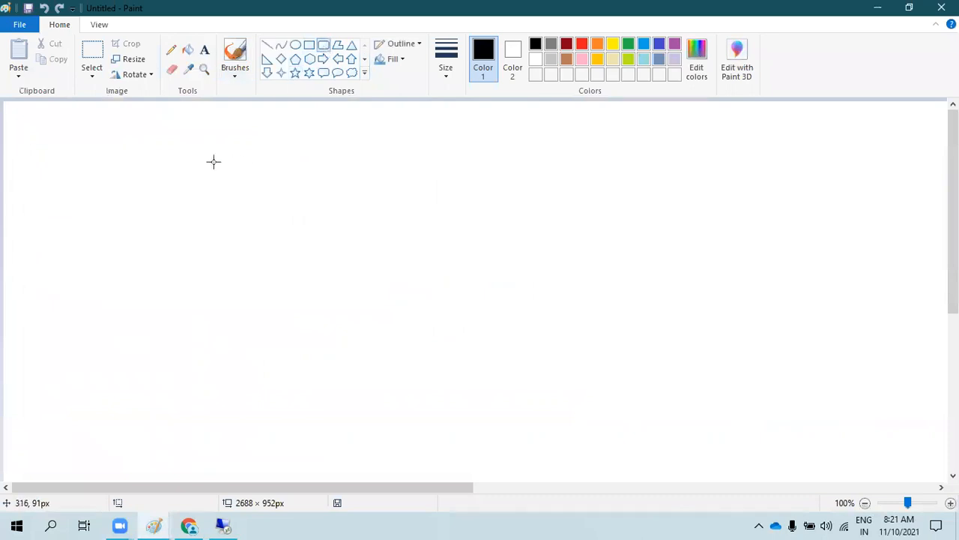
pyautogui.moveTo(204, 159); pyautogui.dragTo(332, 254)
pyautogui.click(204, 50)
pyautogui.click(226, 199)
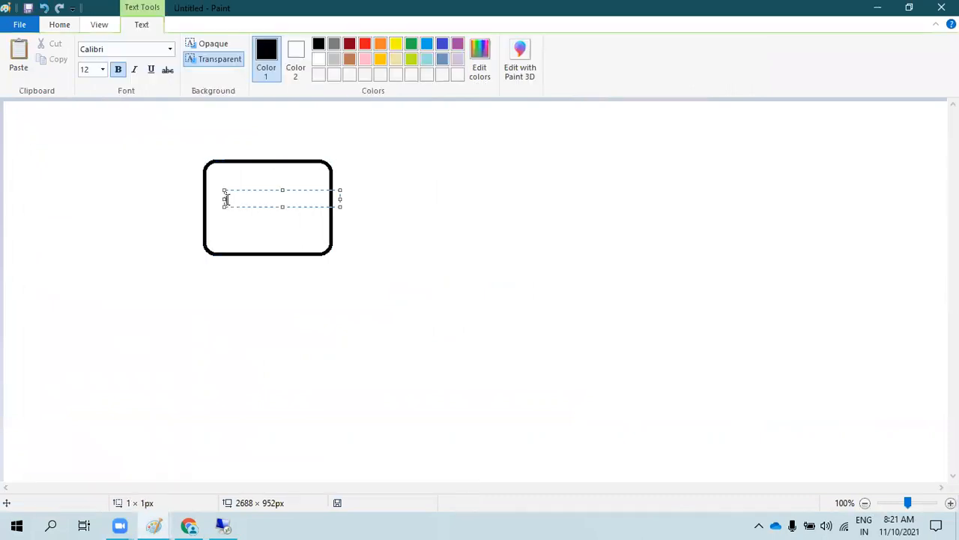
pyautogui.write('OS DISK')
# Start a text note beside the OS DISK box with the lines "Login to VM" and "goto C volume".
pyautogui.click(411, 167)
pyautogui.click(411, 166)
pyautogui.write('Login to VM')
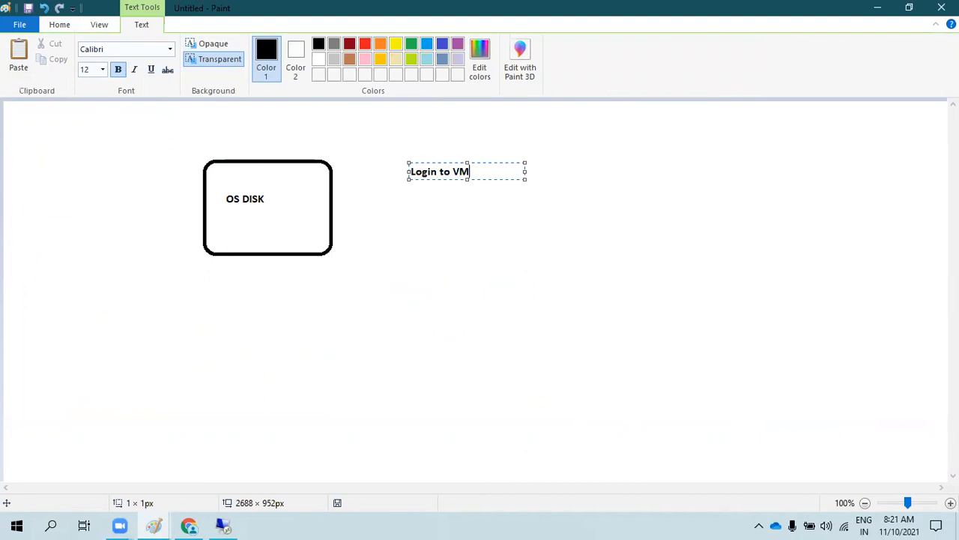
pyautogui.press('Return')
pyautogui.write('goto C folder')
pyautogui.press('Return')
pyautogui.press('BackSpace')
pyautogui.press('BackSpace')
pyautogui.press('BackSpace')
pyautogui.press('BackSpace')
pyautogui.press('BackSpace')
pyautogui.press('BackSpace')
pyautogui.write('volume')
# Add the lines "create folder - test" and "creat file within test folder", widen the text box, and finish the note.
pyautogui.press('Return')
pyautogui.write('create folder - test')
pyautogui.press('Return')
pyautogui.write('creat fil')
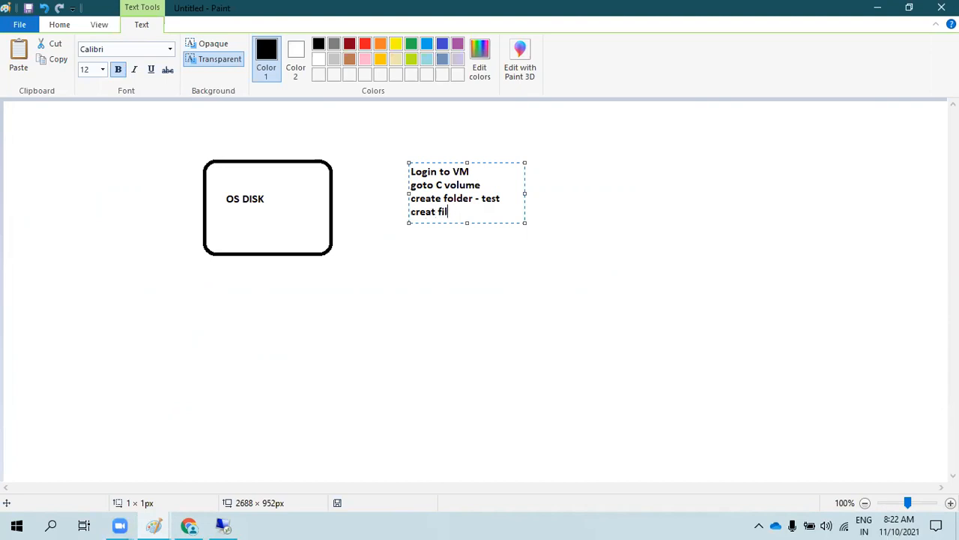
pyautogui.write('e within test folder')
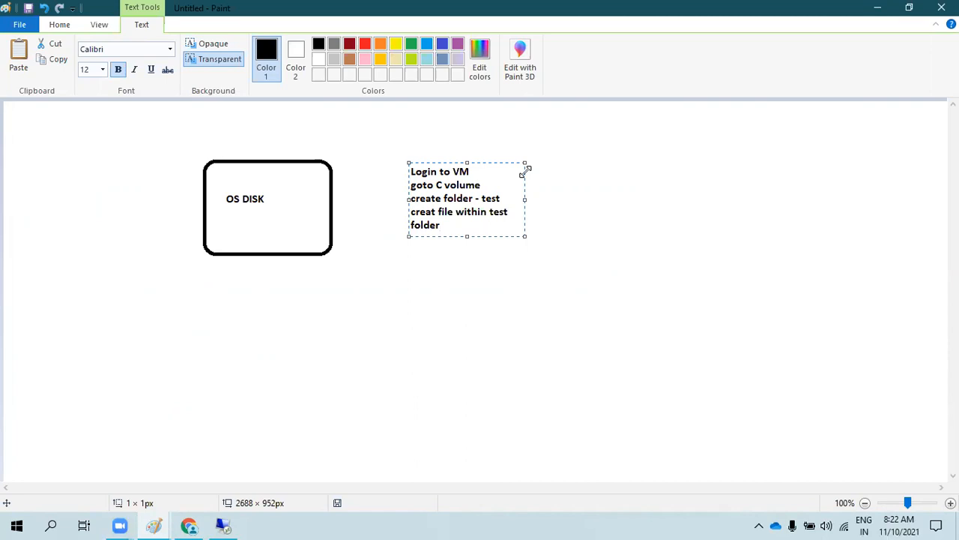
pyautogui.moveTo(524, 199); pyautogui.dragTo(636, 204)
pyautogui.click(465, 270)
# Start a second note below the first with "login to azure portal" and "goto vm -Os DIsk- create snapshot", widening its text box.
pyautogui.click(420, 263)
pyautogui.write('logi')
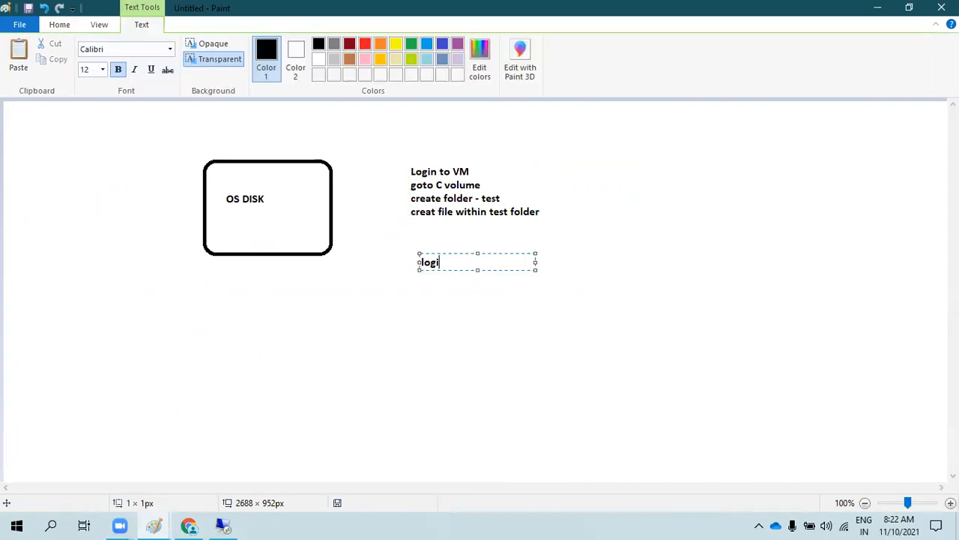
pyautogui.write('n to azure portal')
pyautogui.press('Return')
pyautogui.write('goto ')
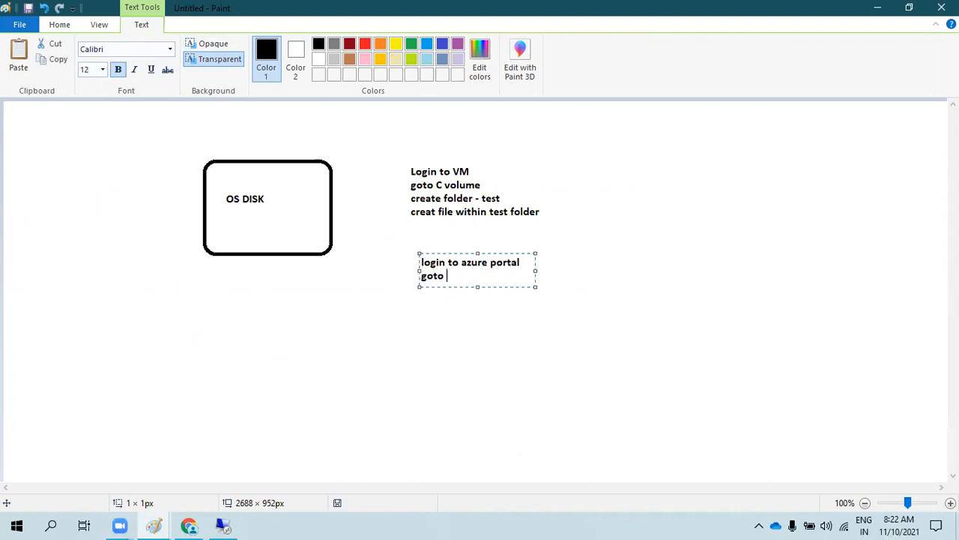
pyautogui.write('vm -Os DIsk')
pyautogui.write('reate sna')
pyautogui.press('BackSpace')
pyautogui.press('BackSpace')
pyautogui.write('napshot')
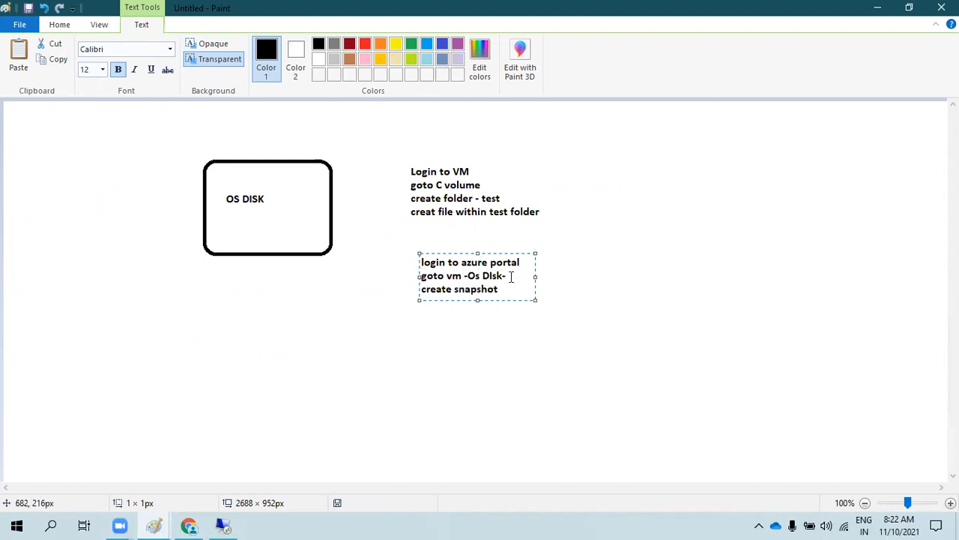
pyautogui.moveTo(534, 278); pyautogui.dragTo(663, 277)
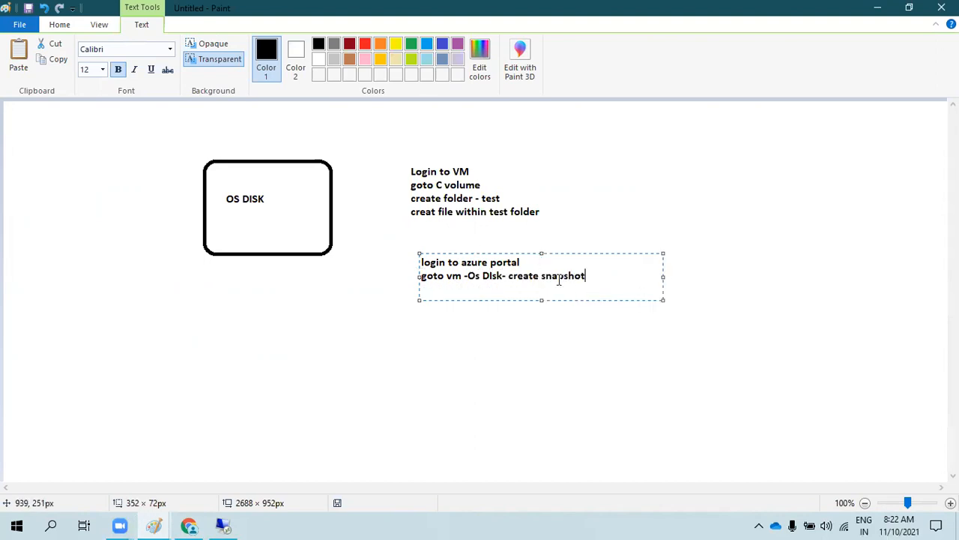
# Complete the snapshot line with "of DISK" and add the line "Create new disk from Snpashot of OS DISK".
pyautogui.write('of DISK Crea')
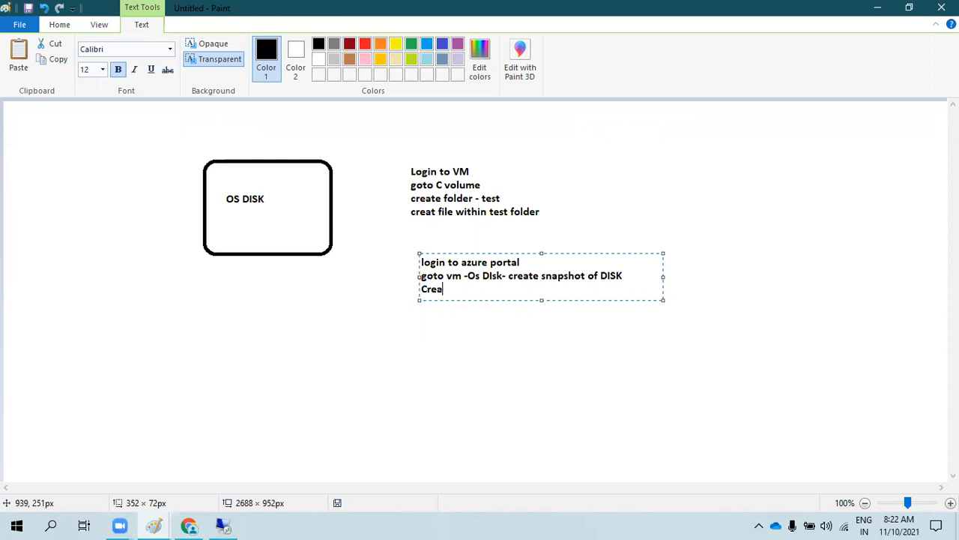
pyautogui.write('te new disk from Snpashot ')
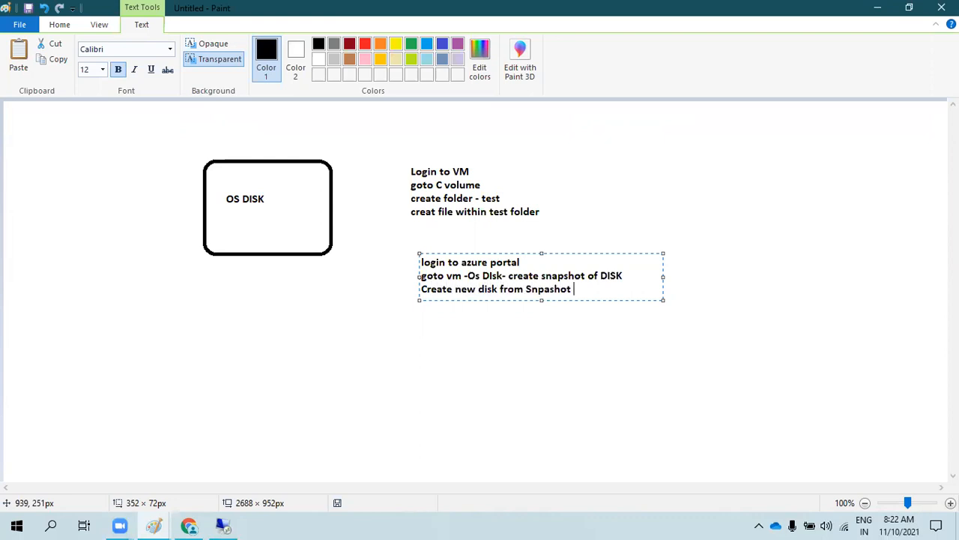
pyautogui.write('of OS DISK')
pyautogui.press('Return')
# Add the line "create new from Disk created from snapshot" to the second note.
pyautogui.write('c')
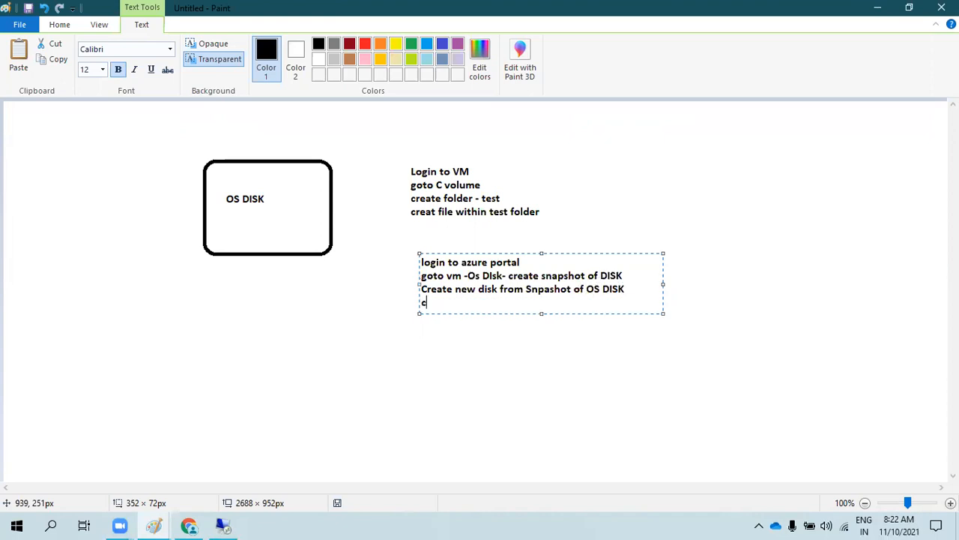
pyautogui.write('reate new from Disk create')
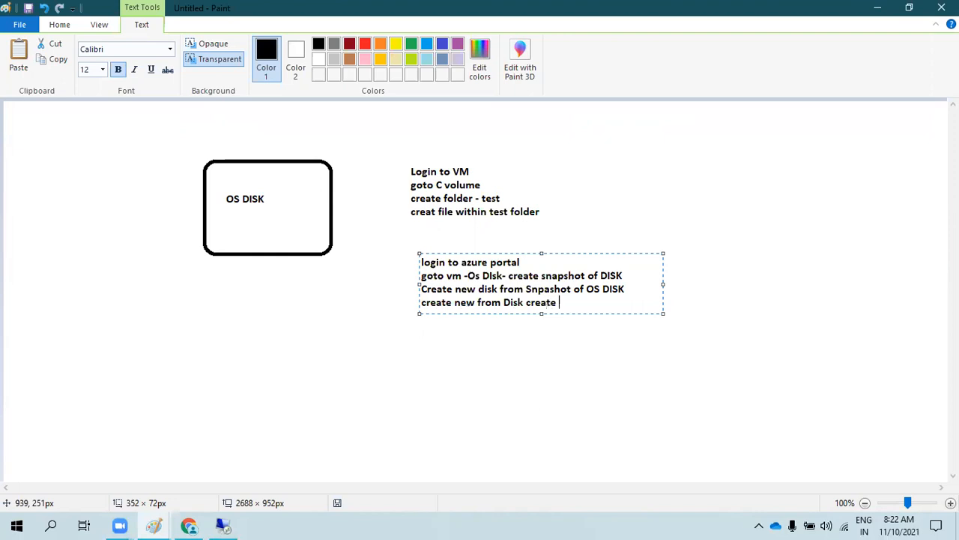
pyautogui.press('BackSpace')
pyautogui.write('d from snapshot')
pyautogui.press('Return')
# Add the line "Login to new vm & validated the test folder and test file" and widen the text box to fit it.
pyautogui.write('Login to new vm & va')
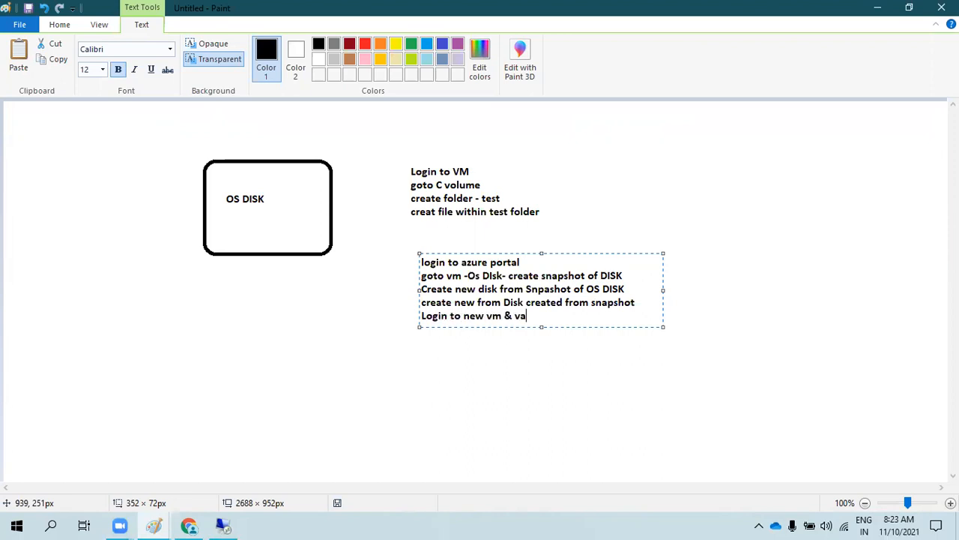
pyautogui.write('lidated the test folder and test file')
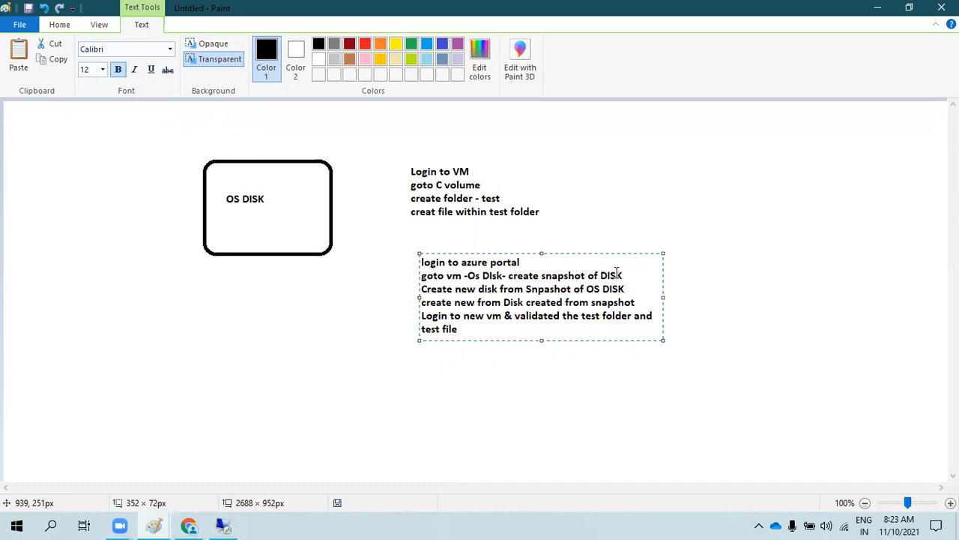
pyautogui.moveTo(661, 295); pyautogui.dragTo(829, 298)
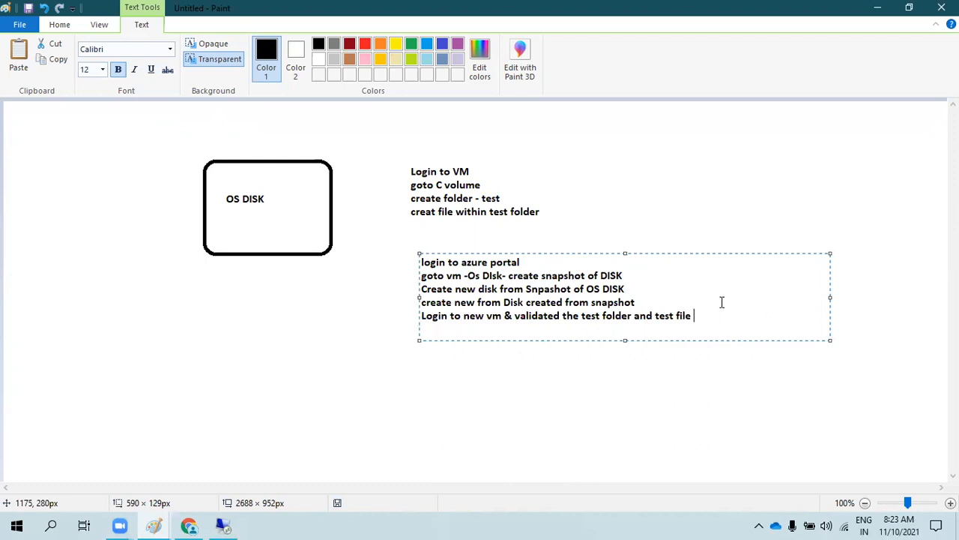
# Highlight all lines of the Azure portal note for review, and place the finished text on the canvas.
pyautogui.moveTo(711, 318); pyautogui.dragTo(473, 245)
pyautogui.click(695, 318)
pyautogui.moveTo(695, 318); pyautogui.dragTo(347, 230)
pyautogui.click(703, 315)
pyautogui.moveTo(699, 316); pyautogui.dragTo(410, 255)
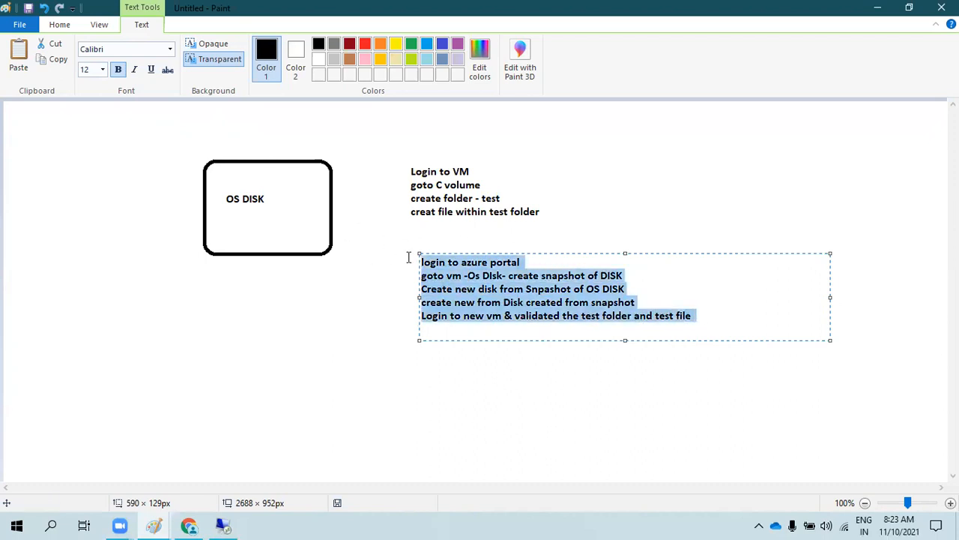
pyautogui.click(454, 275)
pyautogui.moveTo(696, 316); pyautogui.dragTo(385, 254)
pyautogui.click(393, 230)
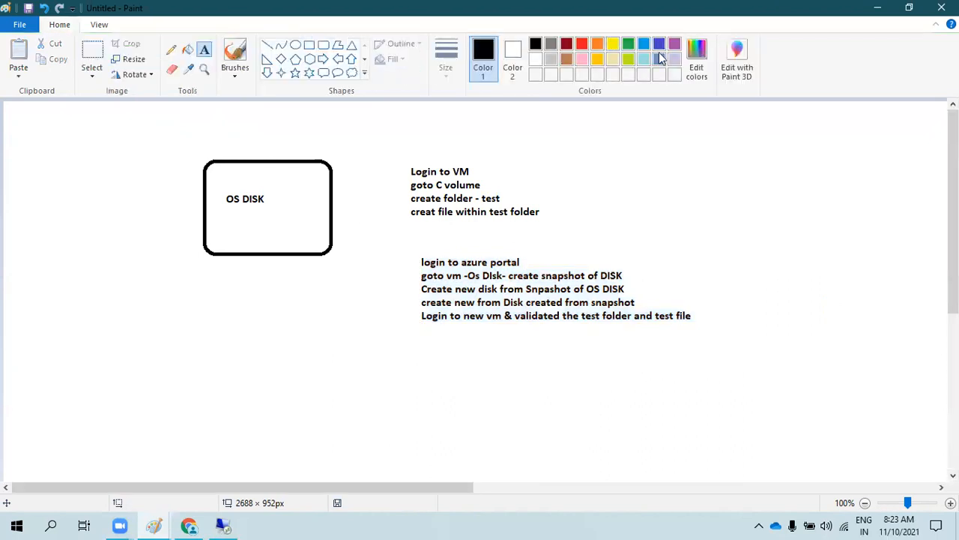